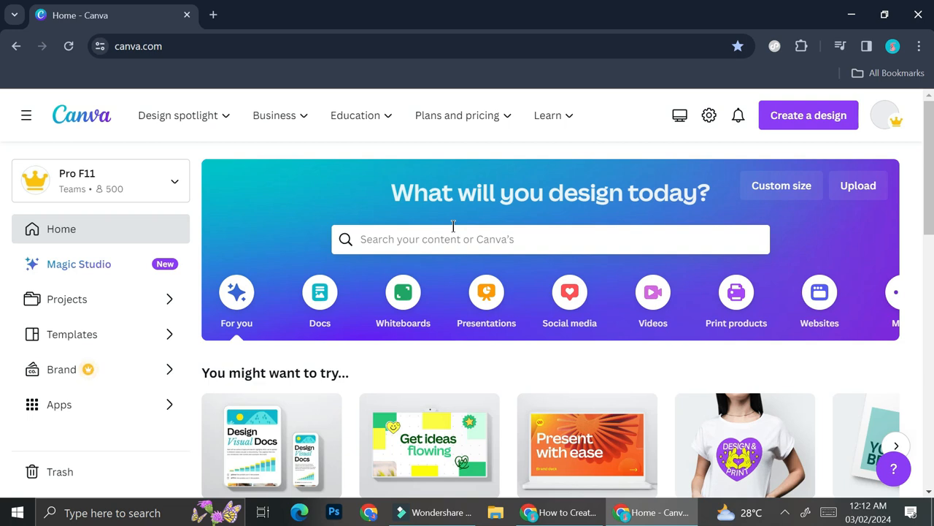
Search Canva's templates for poster and choose the suggested search "infographic poster"
left_click(422, 238)
type("poster")
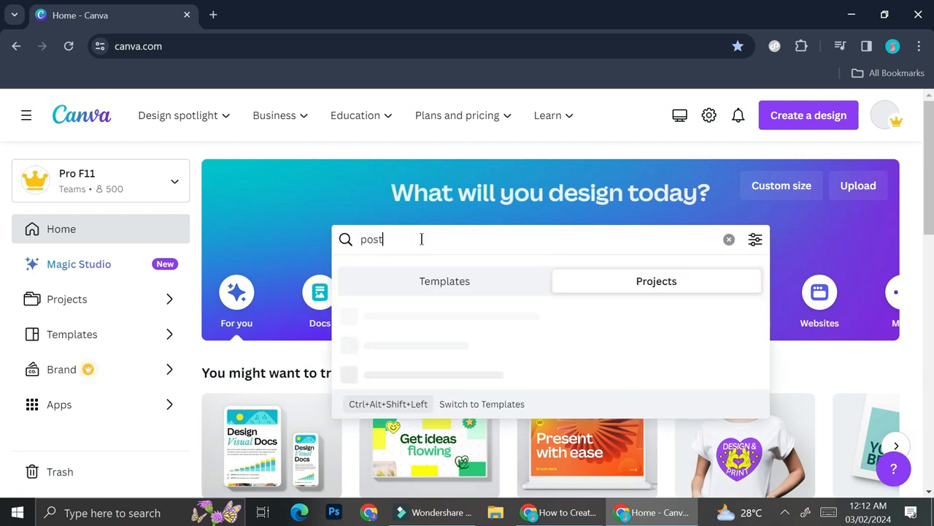
left_click(444, 280)
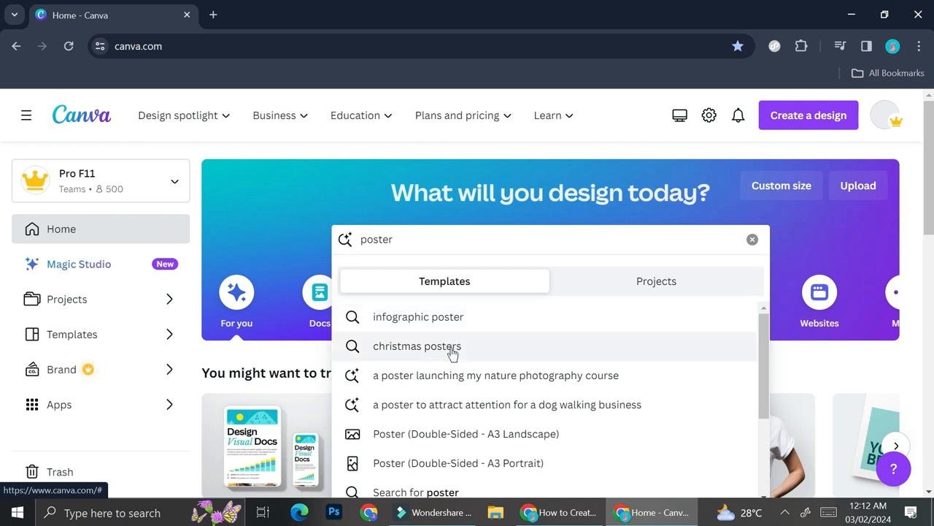
left_click(453, 319)
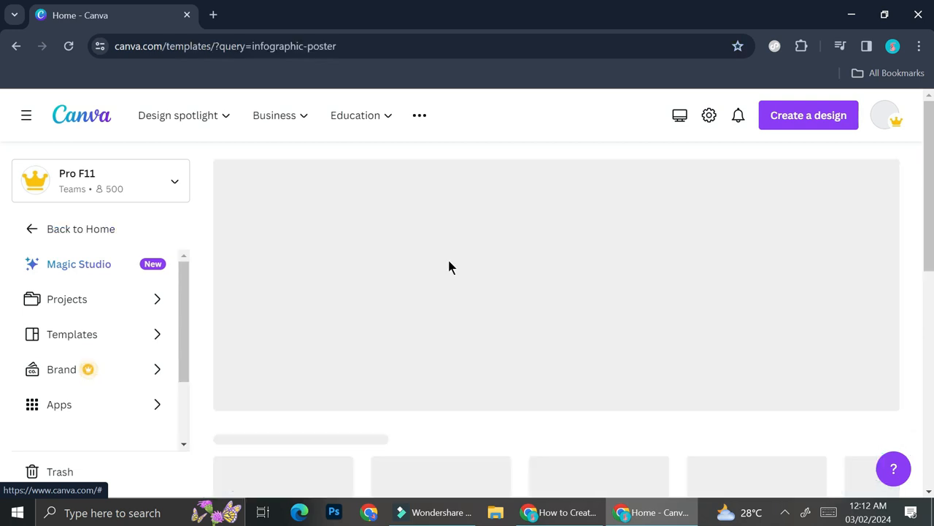
Shorten the template search to "poster" and run it again
left_click(573, 115)
left_click_drag(574, 115, 413, 111)
key("BackSpace")
key("Return")
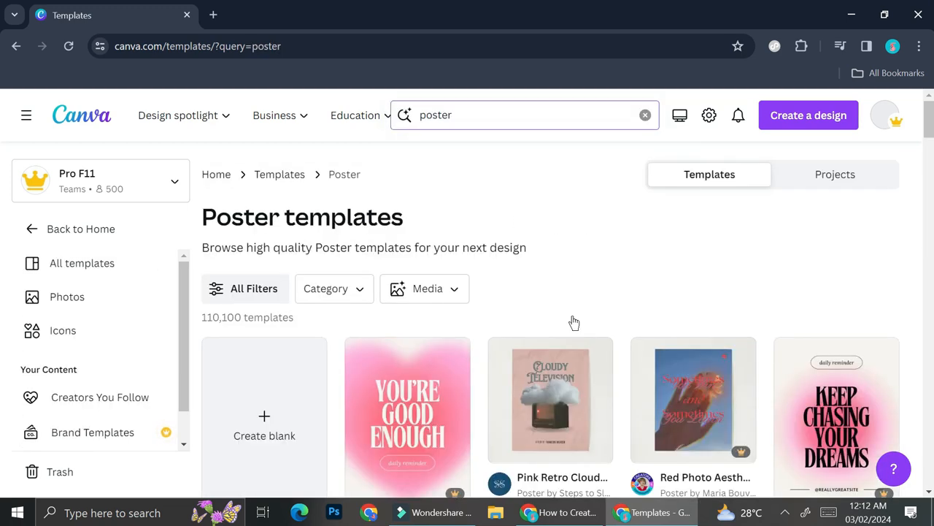
Browse the poster template results for a suitable design
scroll(574, 322, "down", 2)
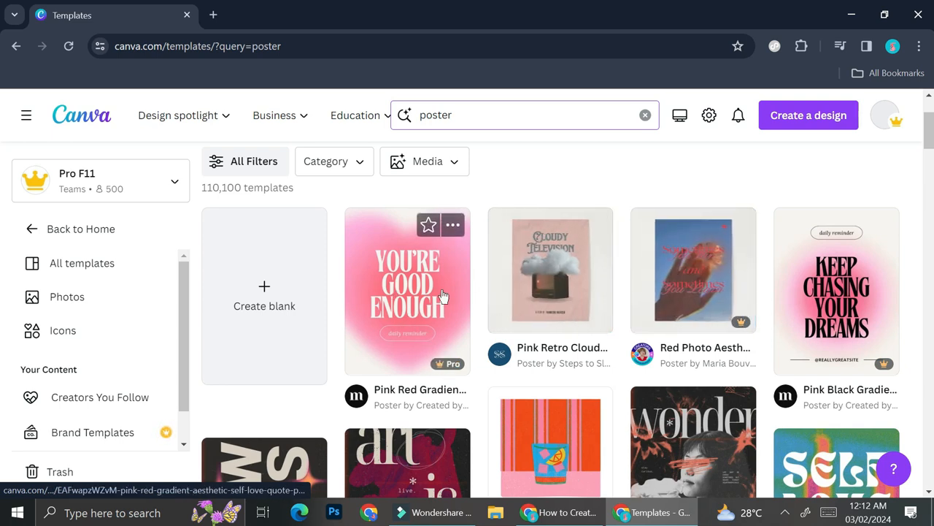
scroll(730, 292, "down", 1)
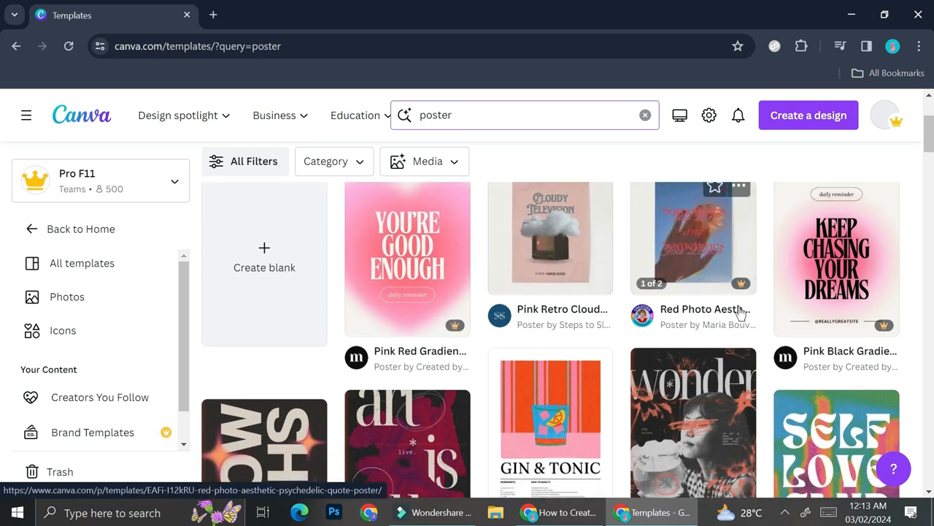
scroll(741, 311, "down", 3)
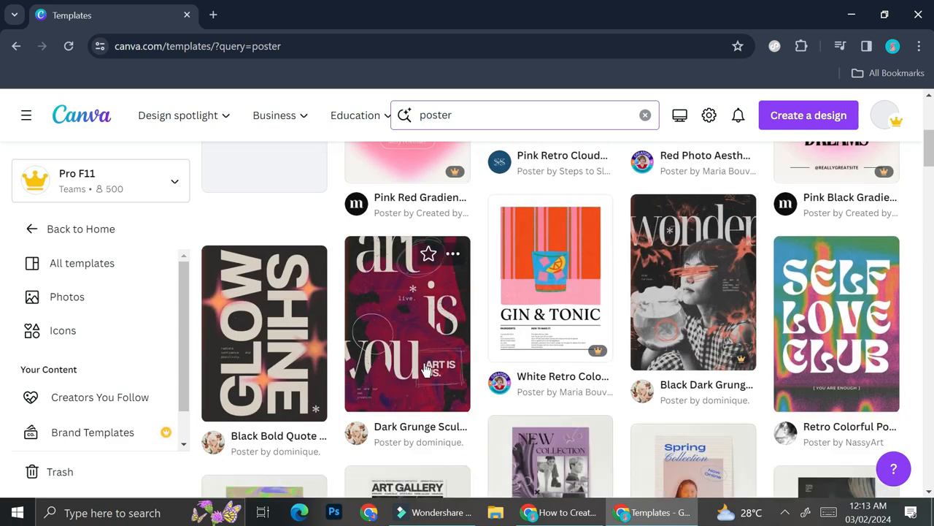
scroll(425, 365, "down", 4)
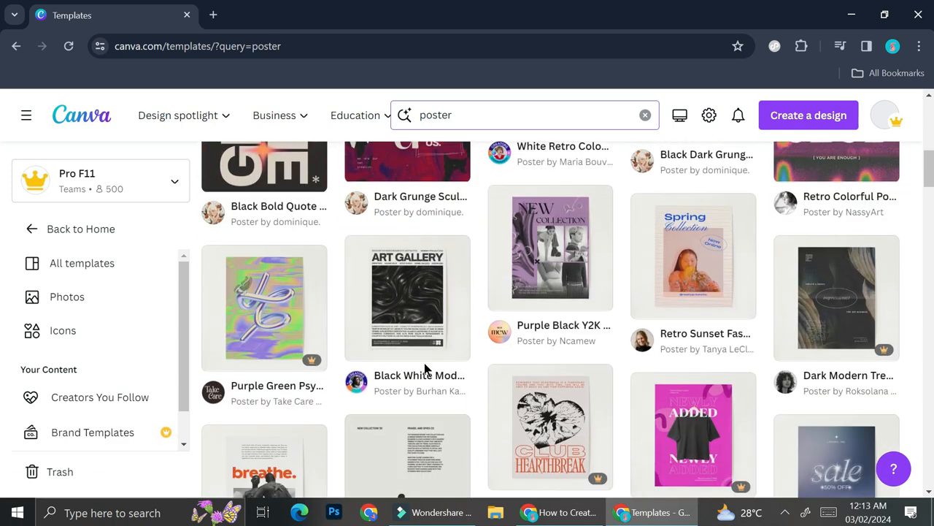
scroll(425, 363, "down", 2)
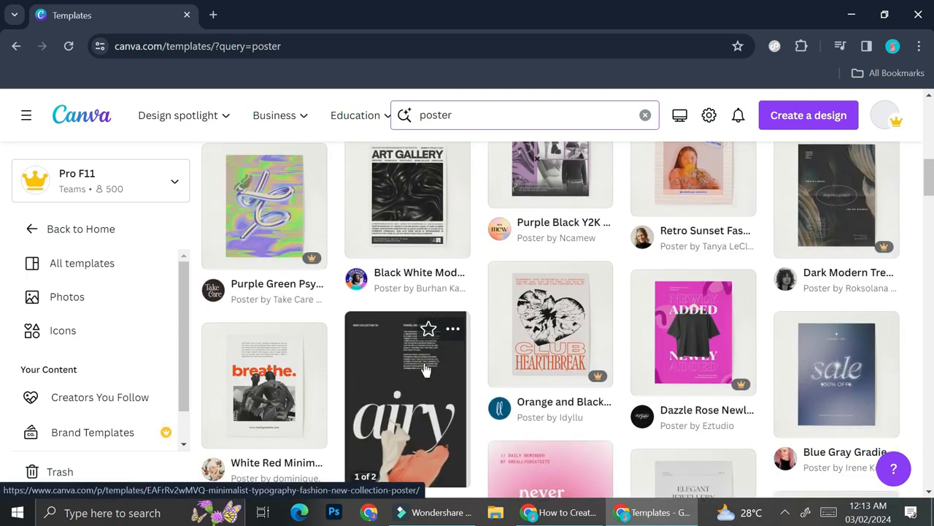
scroll(429, 343, "down", 1)
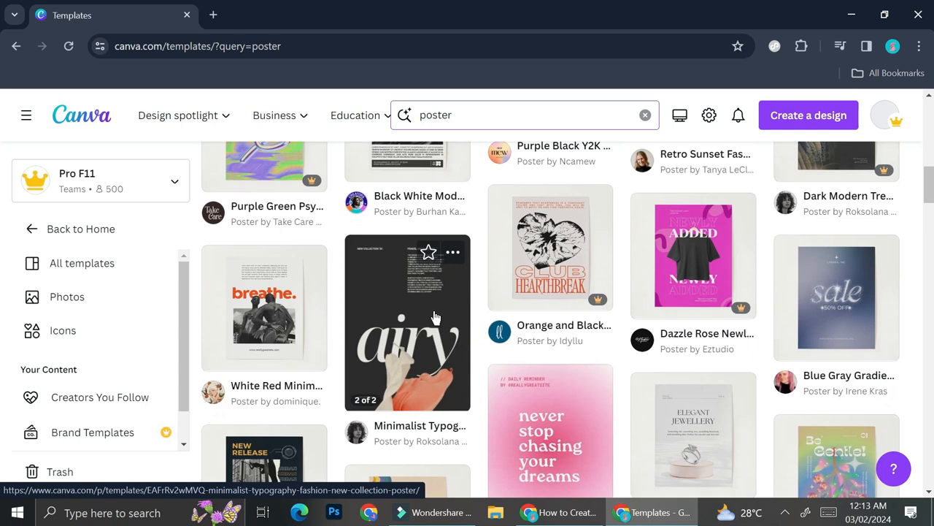
scroll(435, 317, "down", 2)
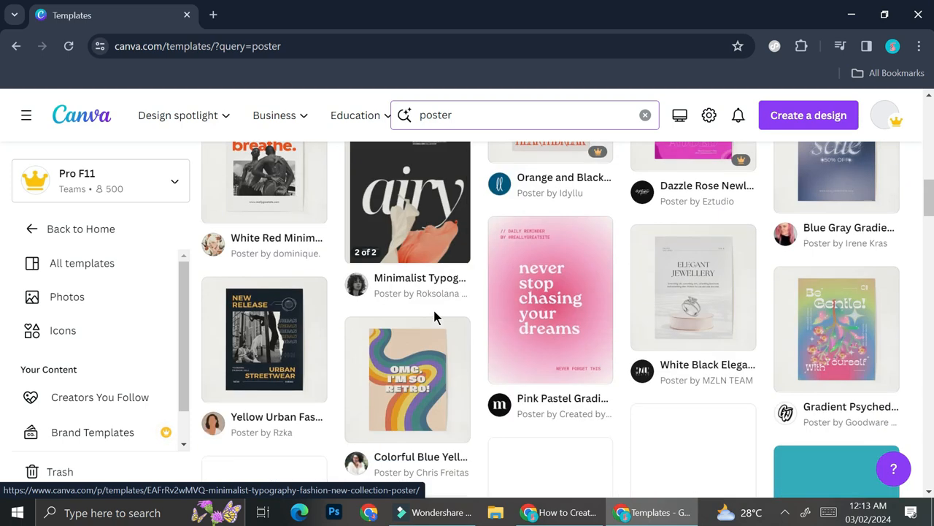
scroll(435, 317, "down", 1)
scroll(435, 317, "down", 1)
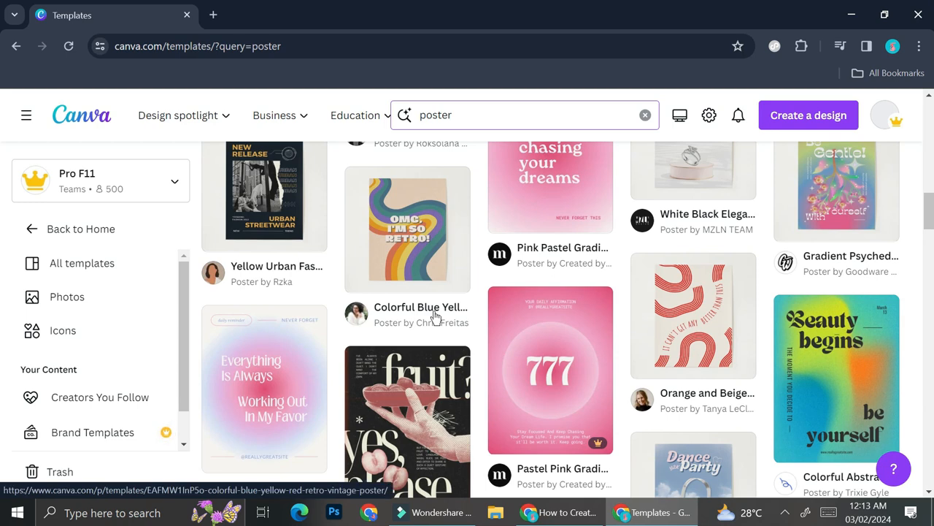
scroll(435, 317, "down", 6)
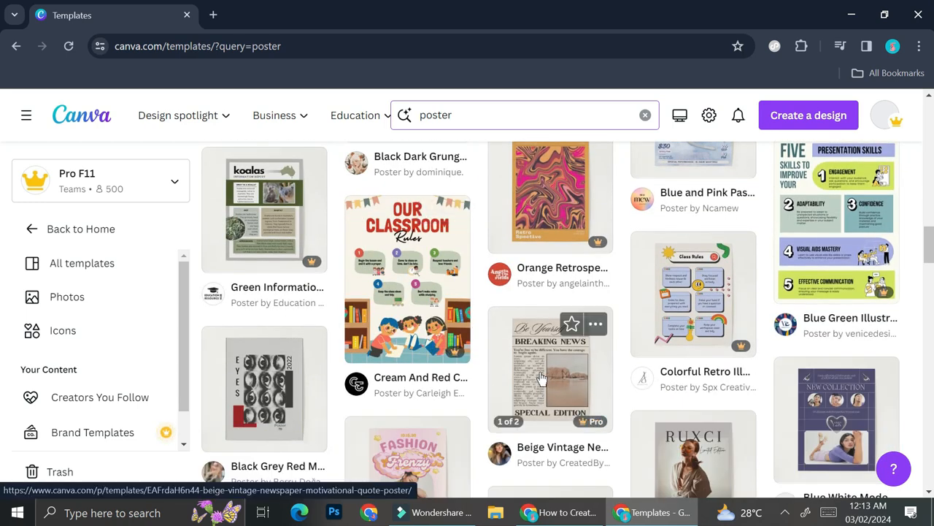
scroll(541, 377, "down", 1)
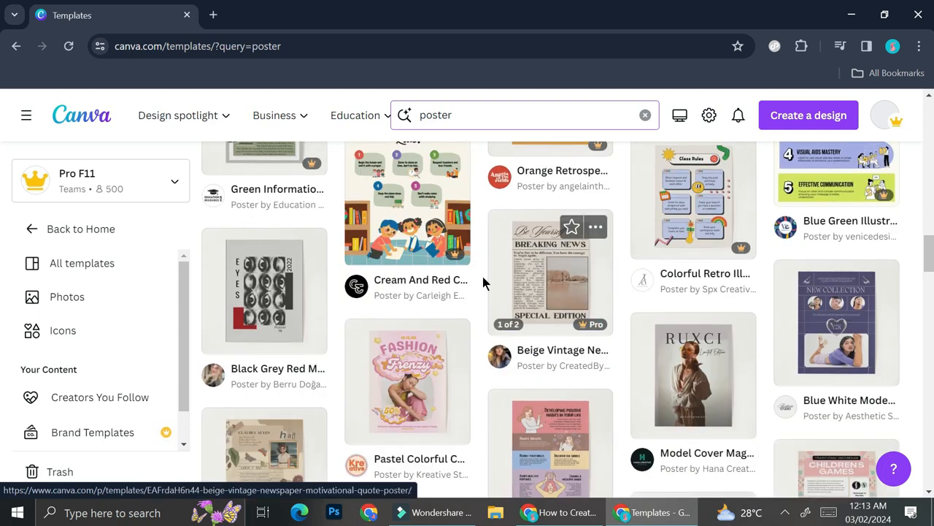
Preview the Cream And Red Colorful Illustration Classroom Poster template, examine the similar templates beneath it, and close the preview
scroll(483, 280, "up", 1)
left_click(372, 275)
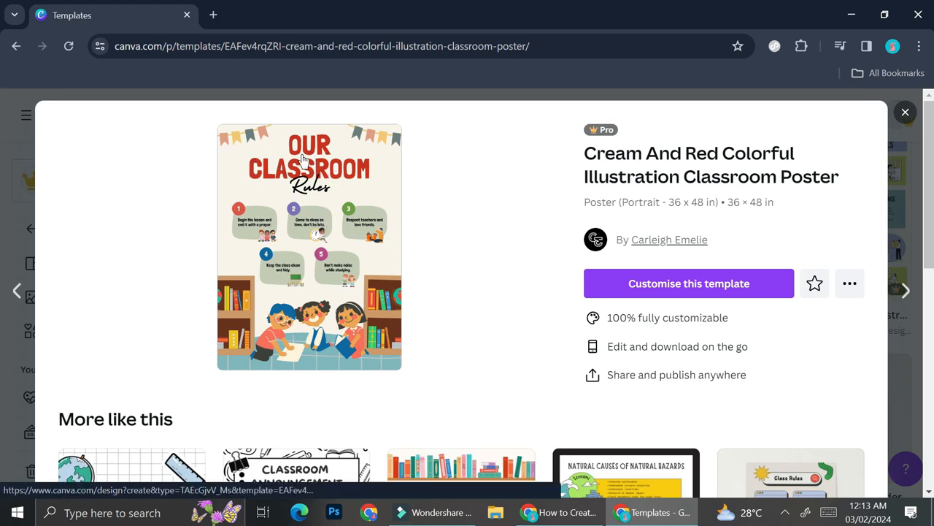
scroll(332, 198, "down", 2)
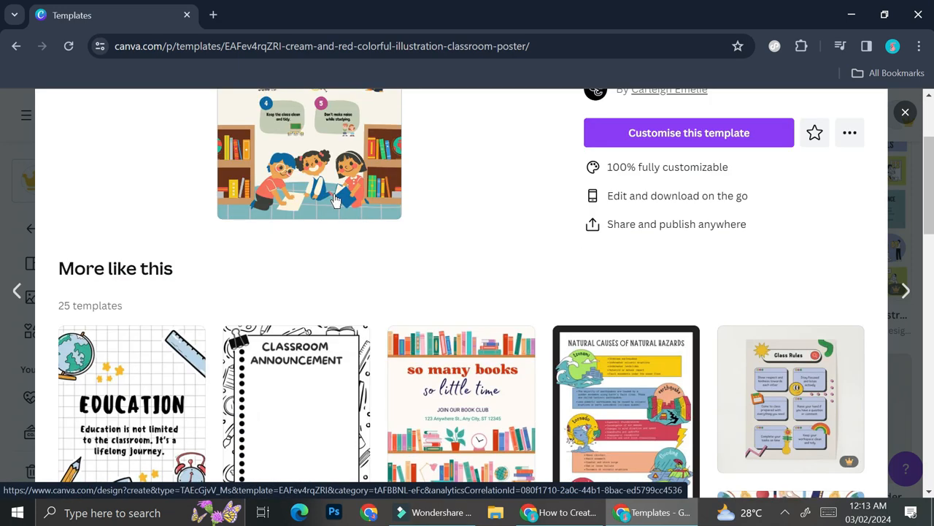
scroll(336, 200, "up", 2)
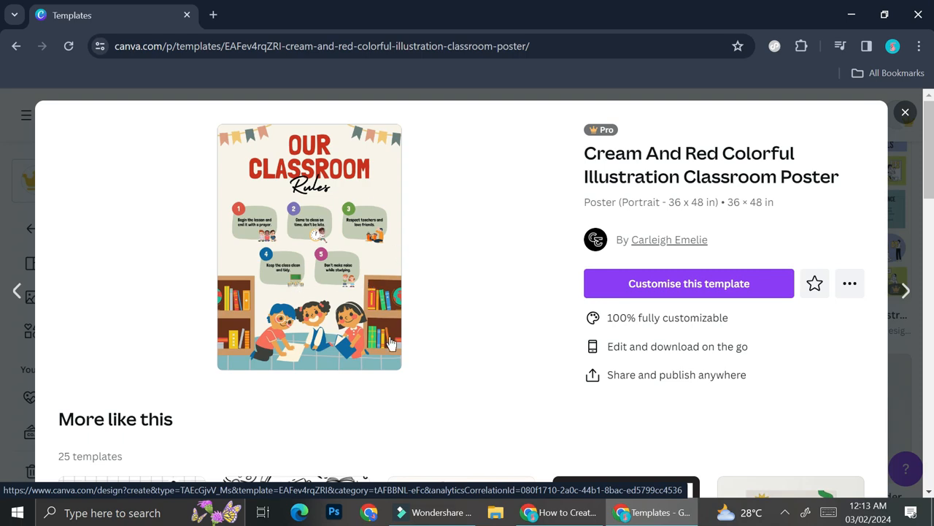
scroll(391, 343, "down", 3)
scroll(391, 343, "down", 3)
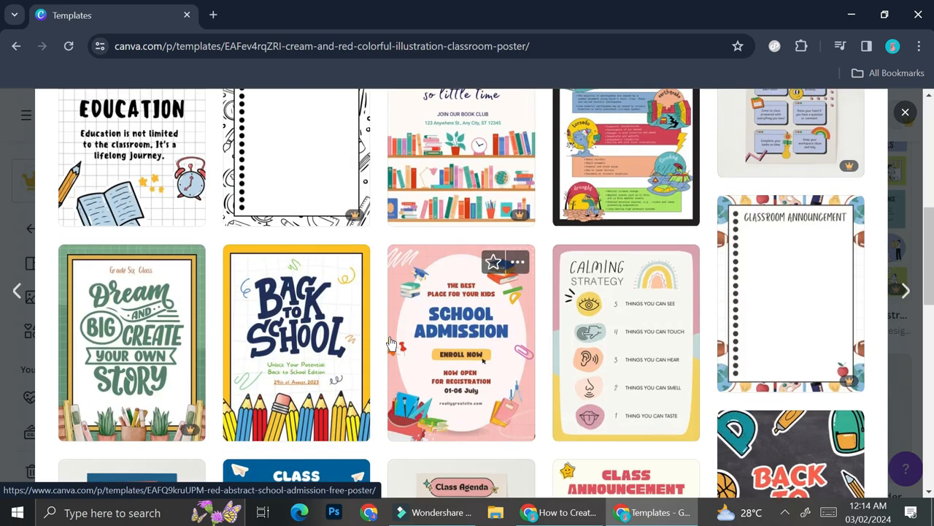
scroll(391, 343, "down", 3)
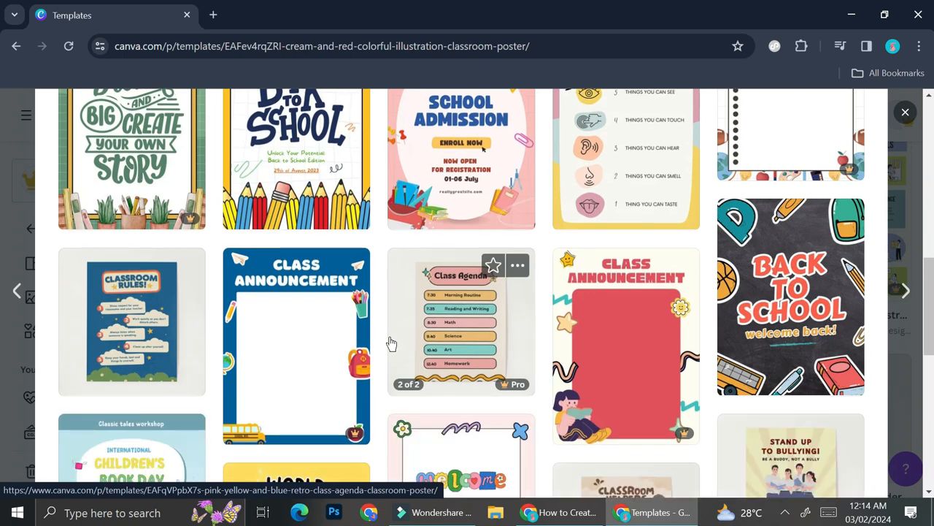
scroll(391, 343, "down", 3)
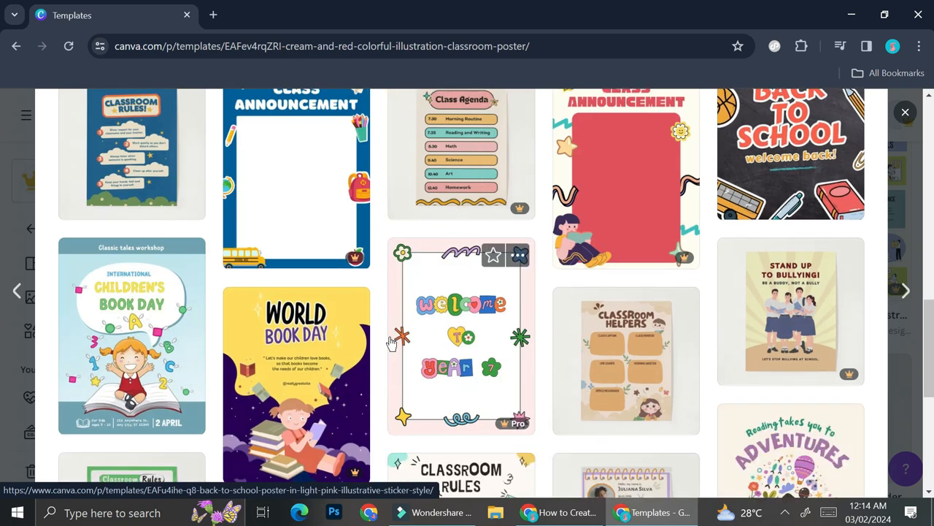
scroll(391, 343, "down", 2)
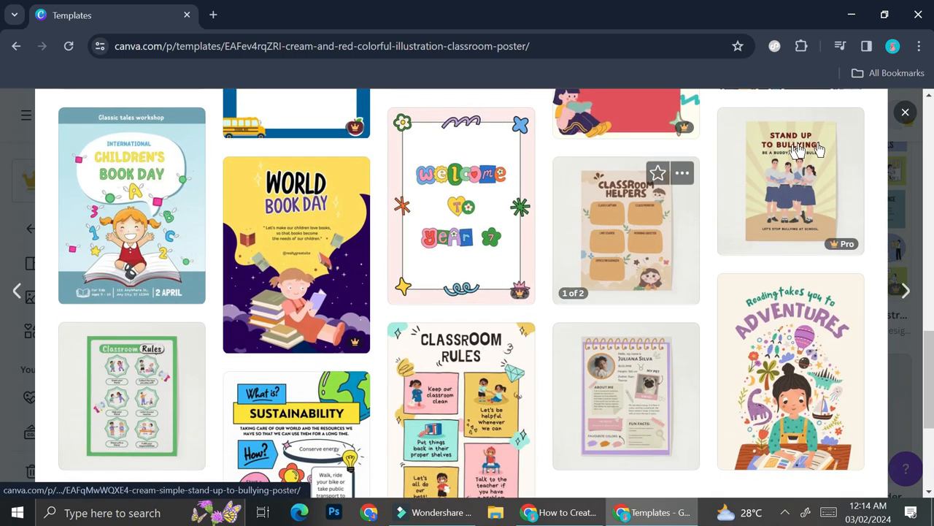
left_click(906, 112)
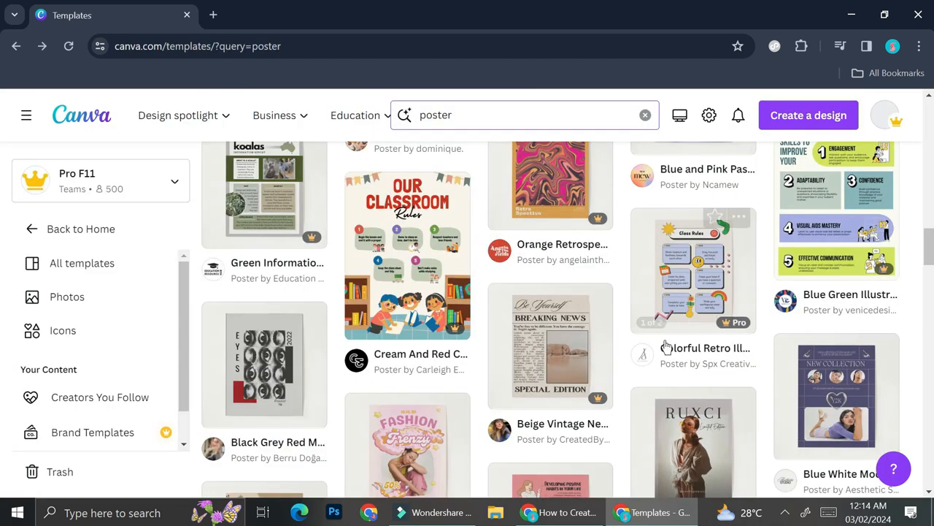
Find the Green and Yellow Illustrative Motivational Quotes Classroom Educational Poster template and open it for customising
scroll(666, 346, "down", 5)
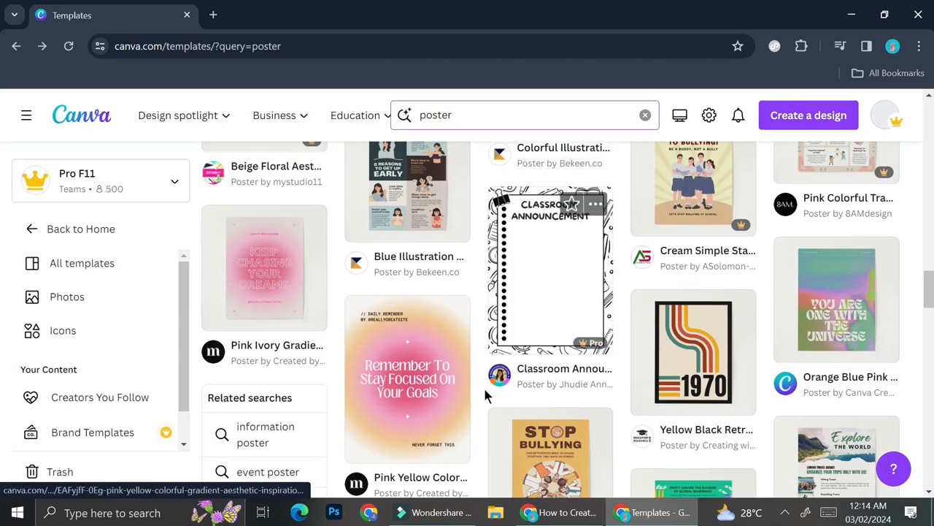
scroll(563, 398, "down", 3)
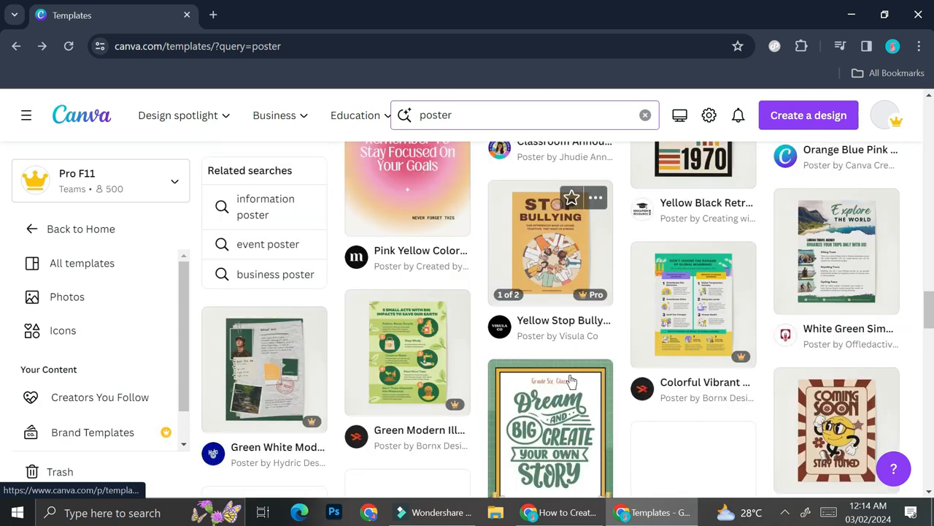
scroll(572, 382, "down", 1)
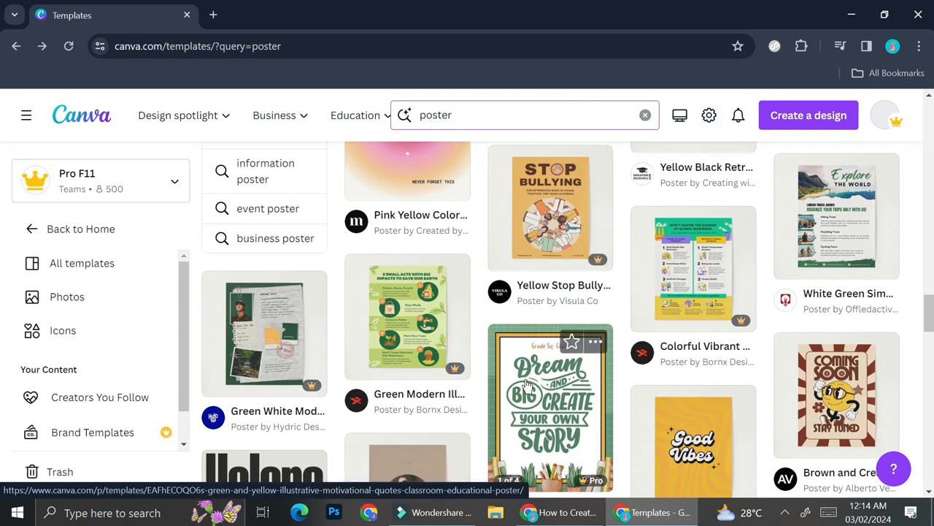
left_click(526, 378)
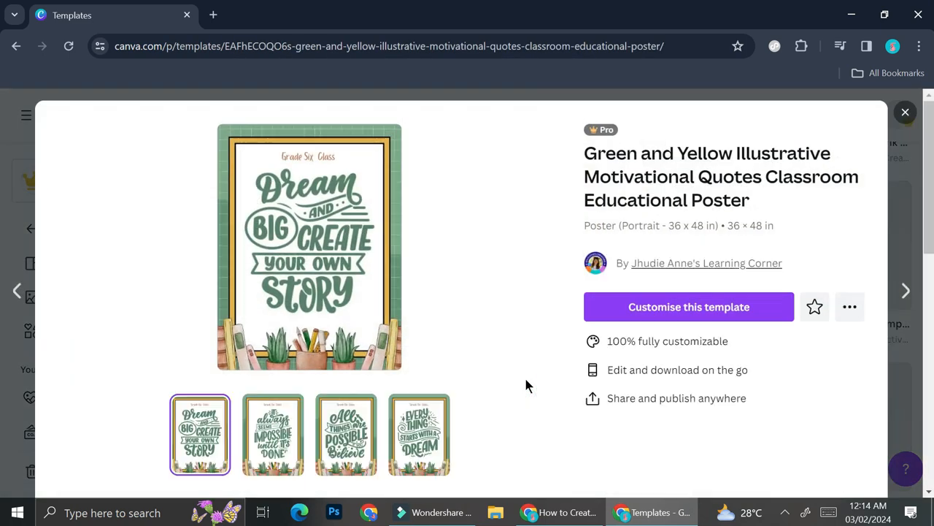
left_click(655, 305)
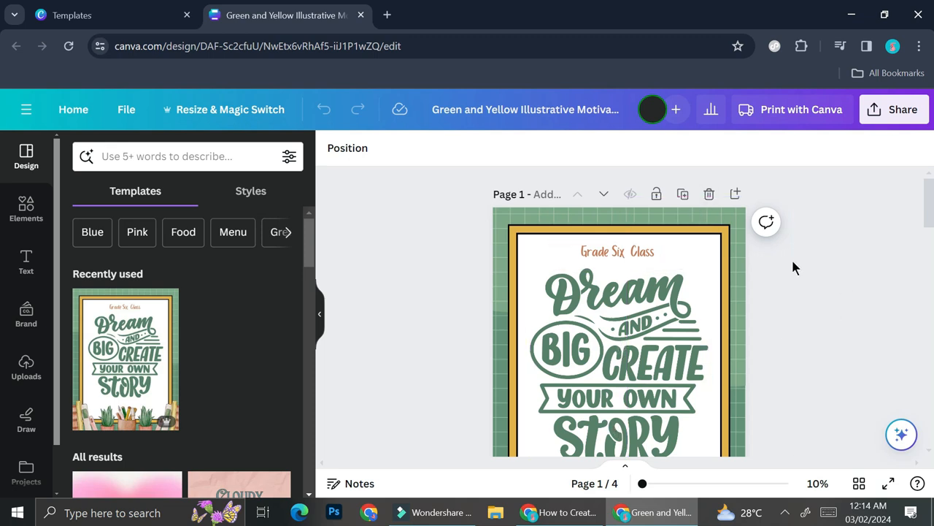
Try cropping the "Dream Big and Create Your Own Story" graphic on page 1, delete it, and undo the deletion
scroll(612, 307, "down", 3)
scroll(612, 307, "up", 2)
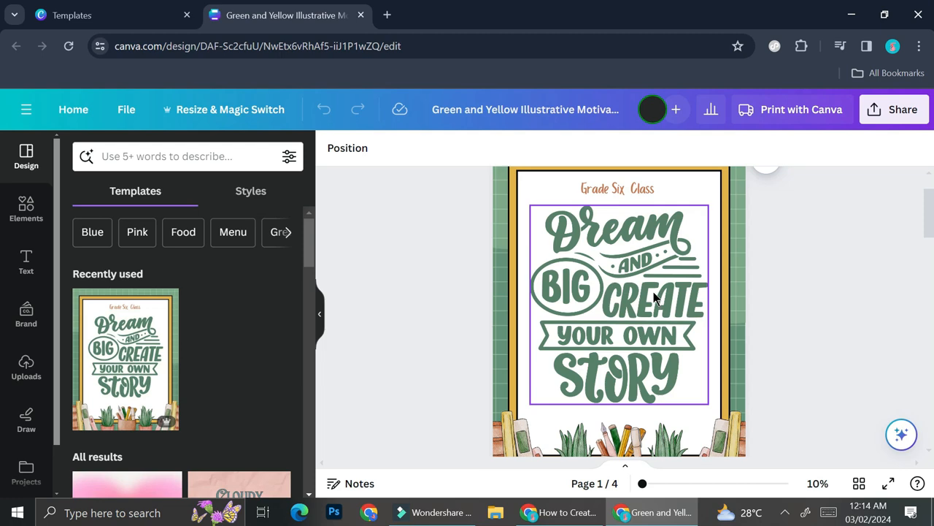
left_click(639, 260)
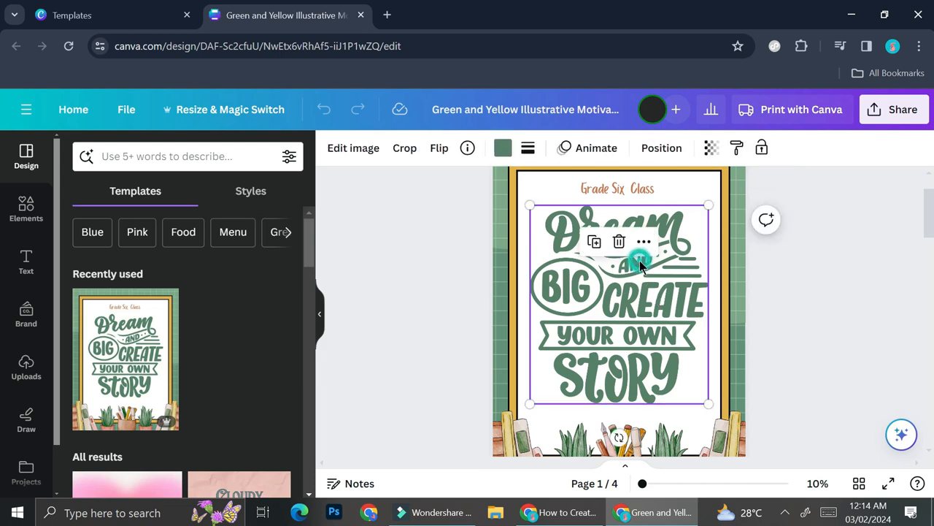
double_click(640, 261)
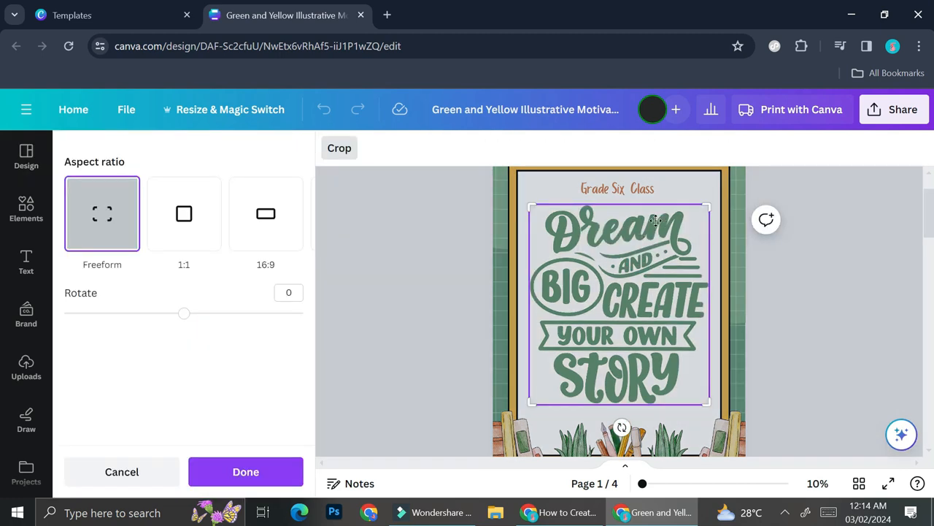
left_click(750, 265)
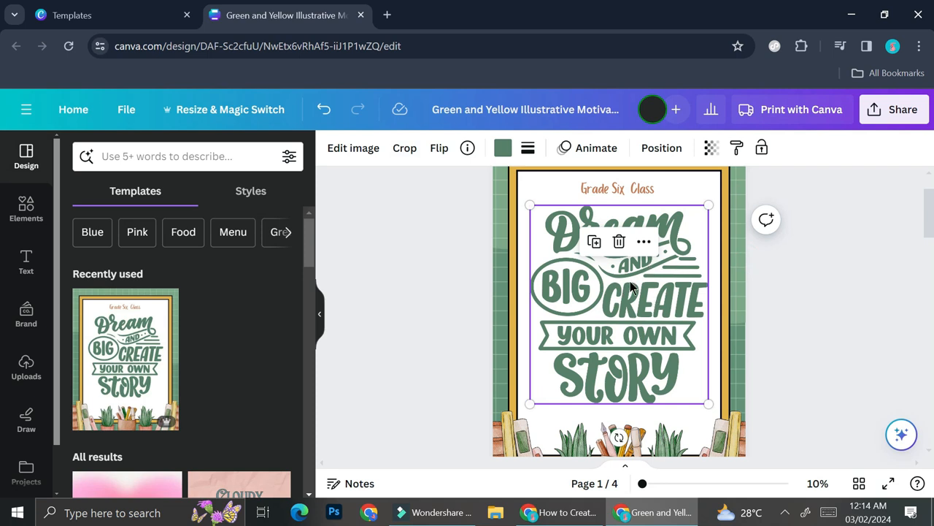
key("Delete")
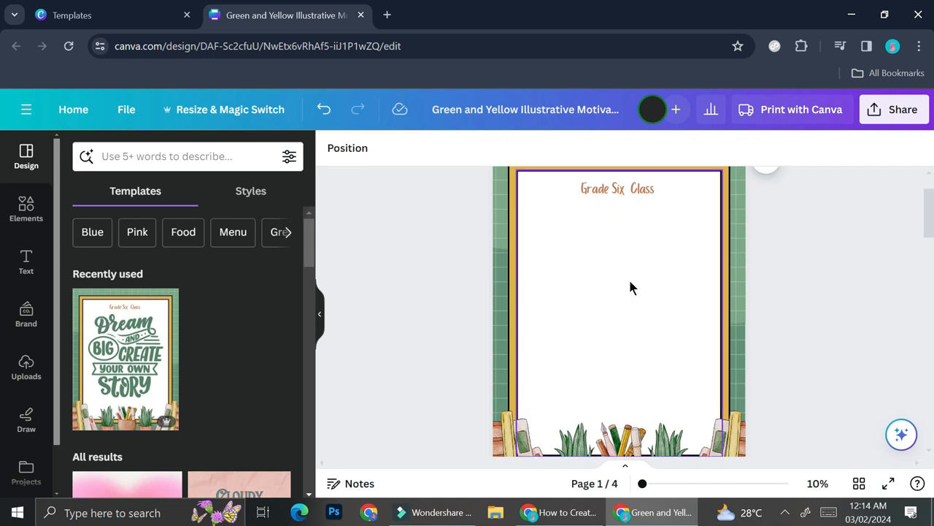
key("ctrl+z")
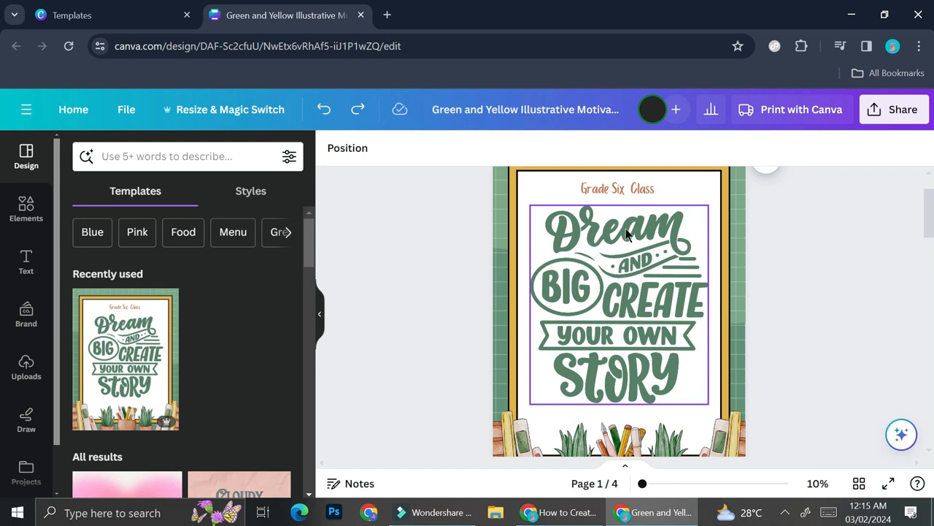
Look through pages 2 to 4 of the poster design
scroll(587, 440, "down", 10)
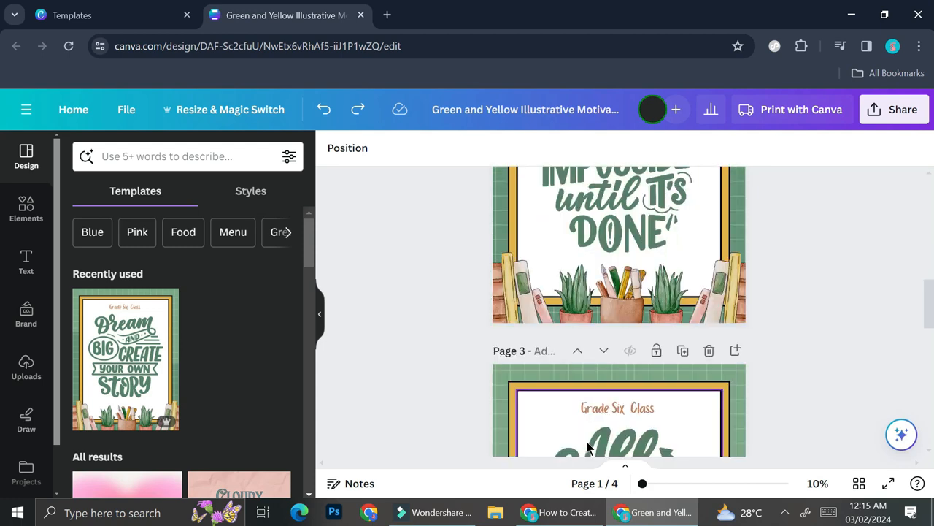
scroll(586, 446, "down", 4)
scroll(586, 446, "up", 3)
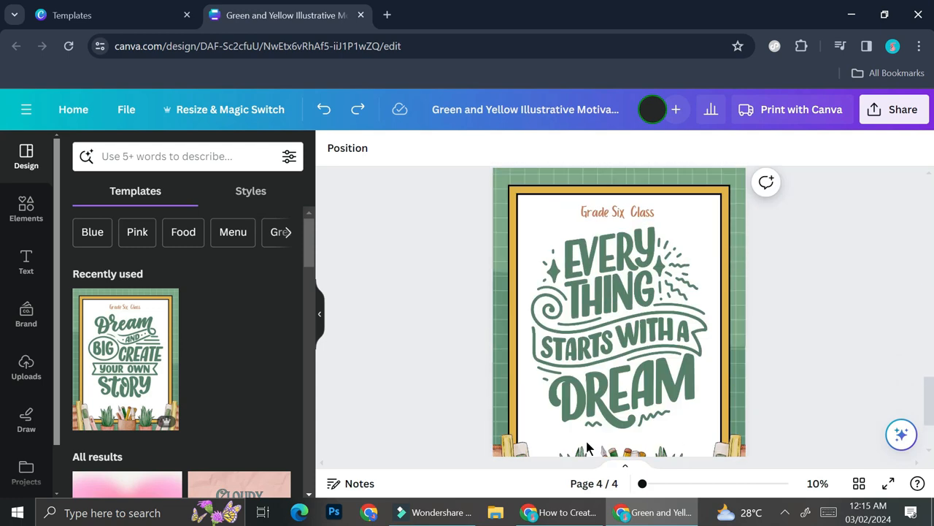
Replace the "Everything Starts With a Dream" graphic on page 4 with the "Beach Please" font combination, enlarged and centred inside the frame
scroll(618, 340, "down", 2)
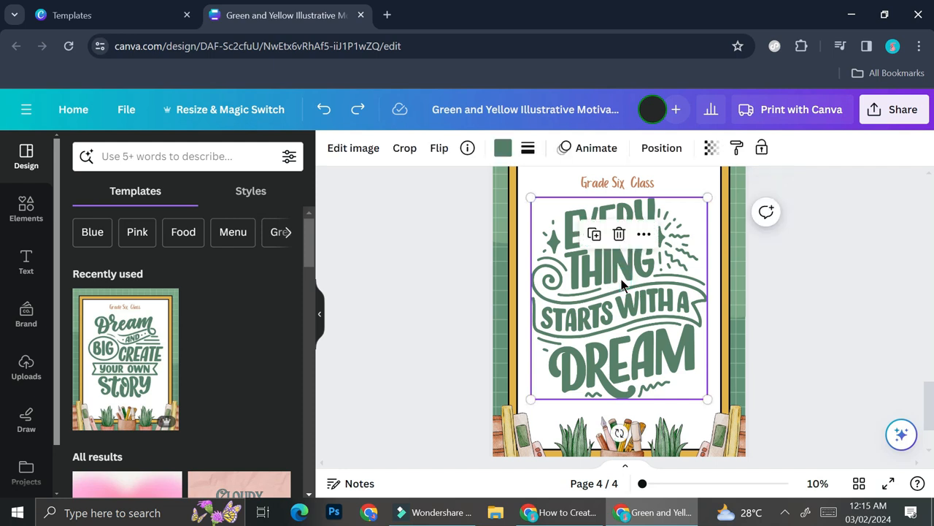
key("Delete")
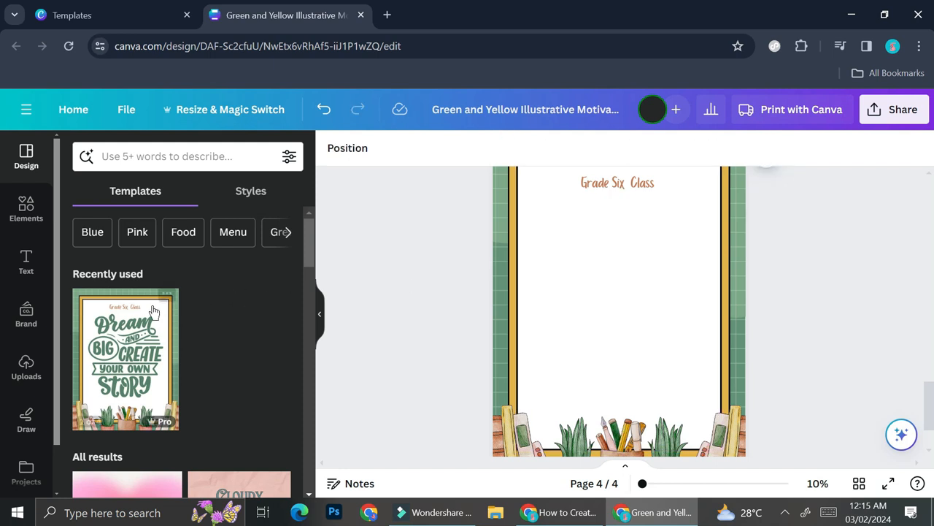
left_click(26, 263)
scroll(183, 389, "down", 5)
scroll(183, 389, "down", 5)
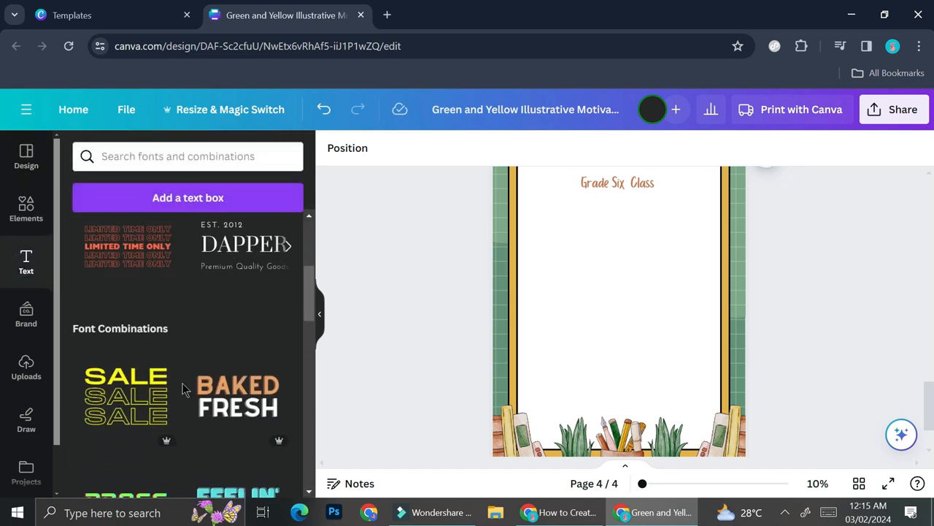
scroll(183, 389, "down", 1)
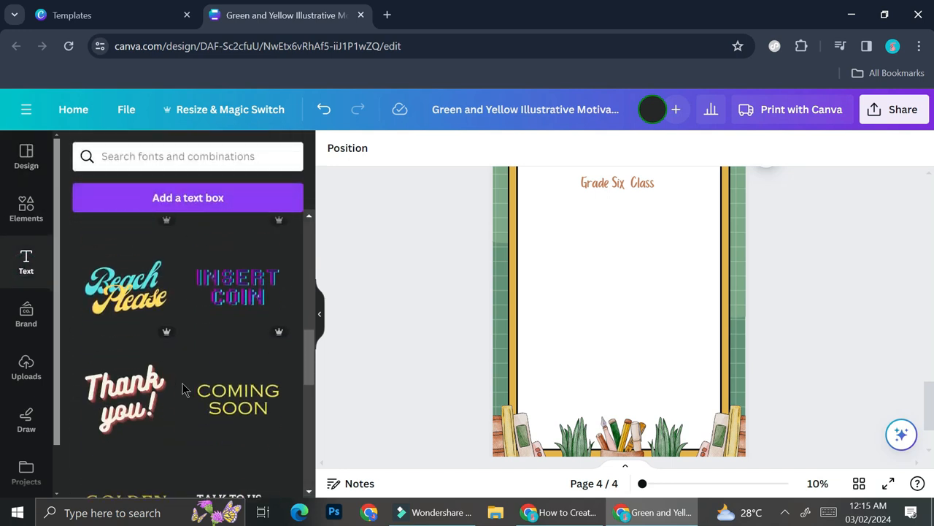
left_click(160, 309)
left_click_drag(665, 333, 771, 403)
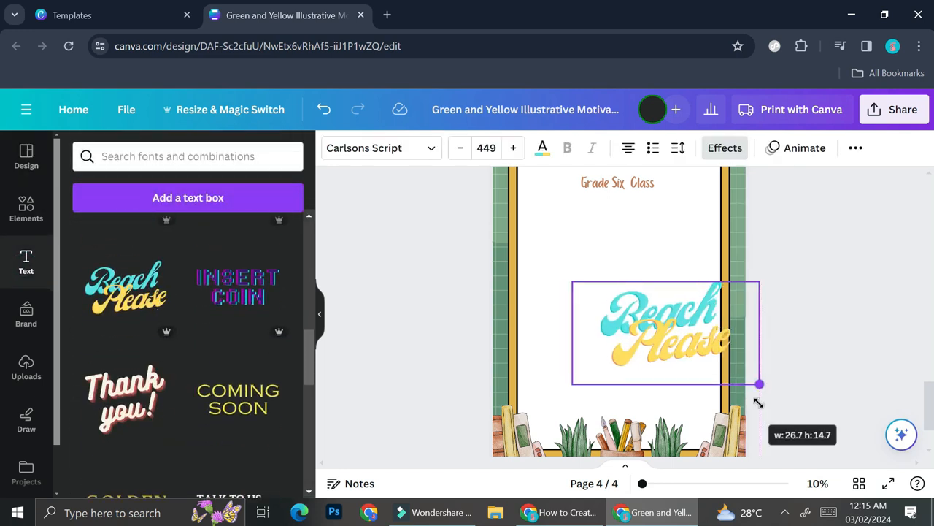
left_click_drag(715, 321, 661, 278)
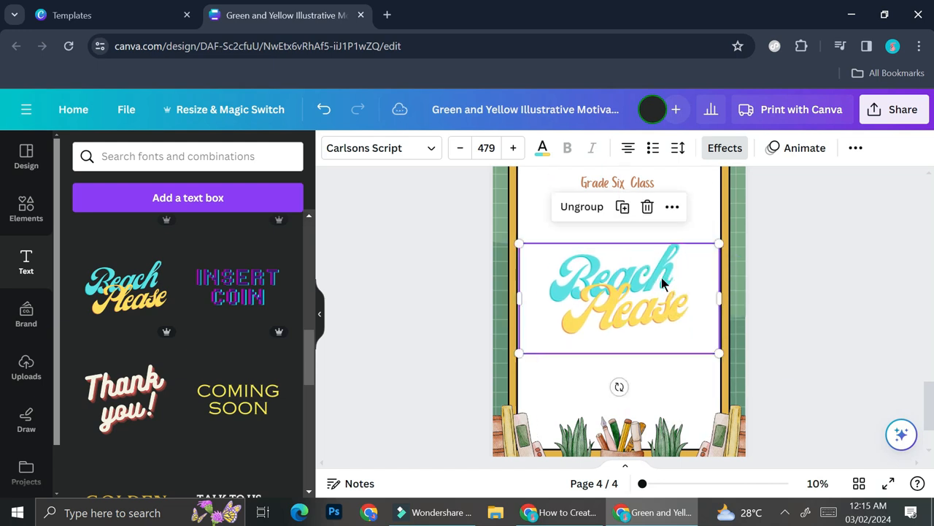
Ungroup the "Beach Please" text and change its two words to "Better" and "Future"
left_click(595, 211)
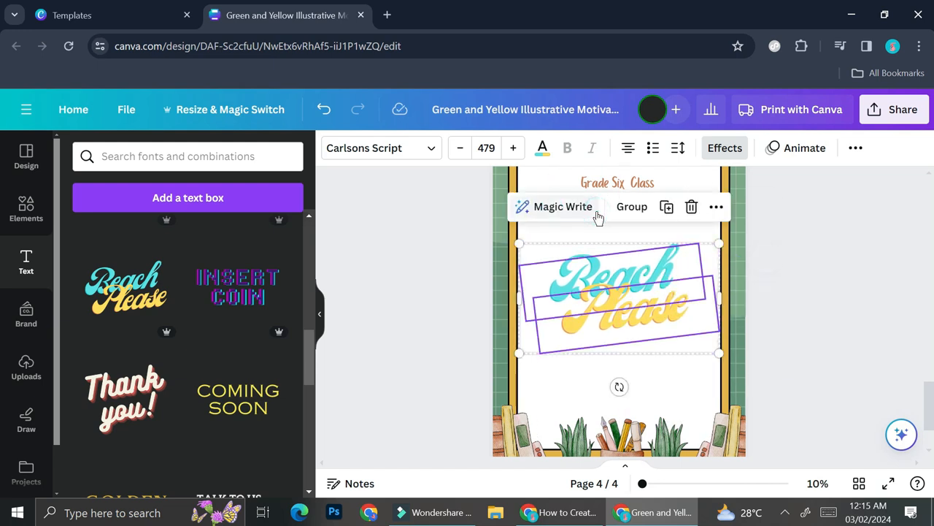
left_click(646, 266)
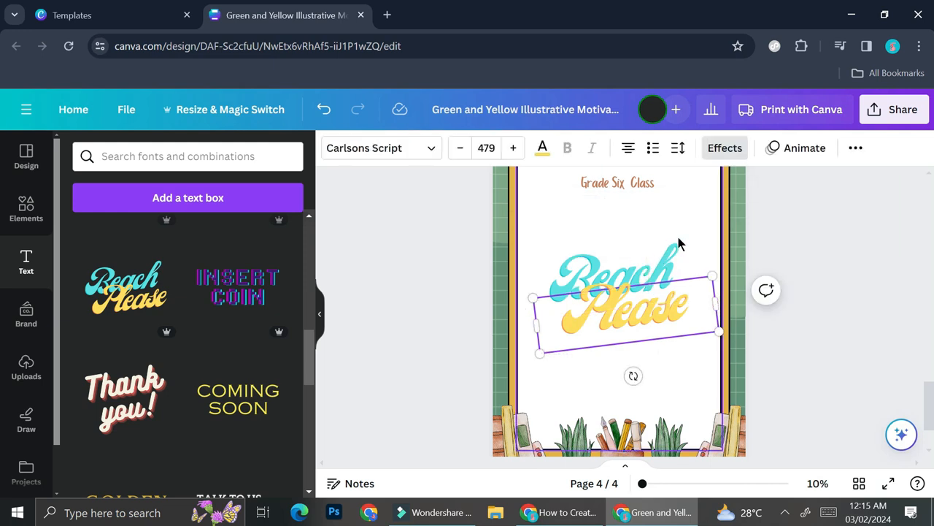
left_click(657, 248)
left_click(662, 266)
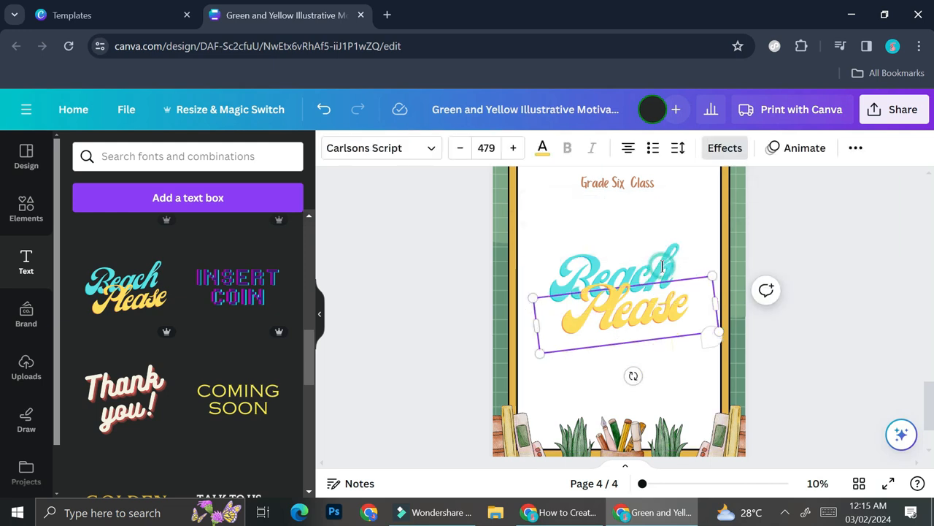
double_click(662, 266)
type("Better")
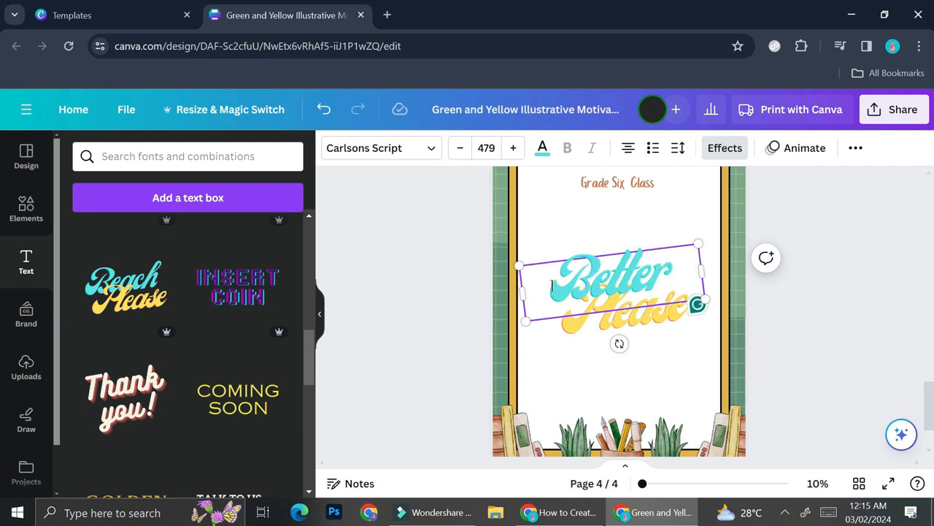
double_click(577, 330)
type("Future")
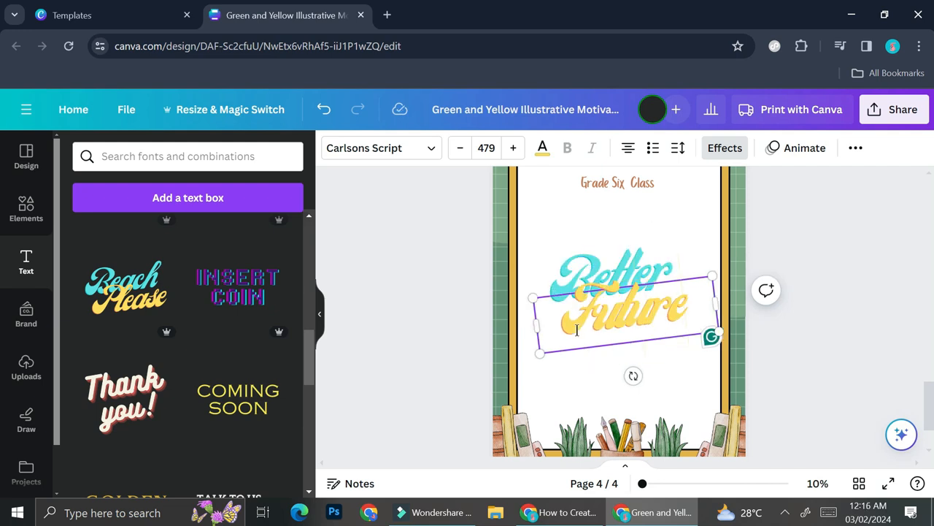
left_click(637, 341)
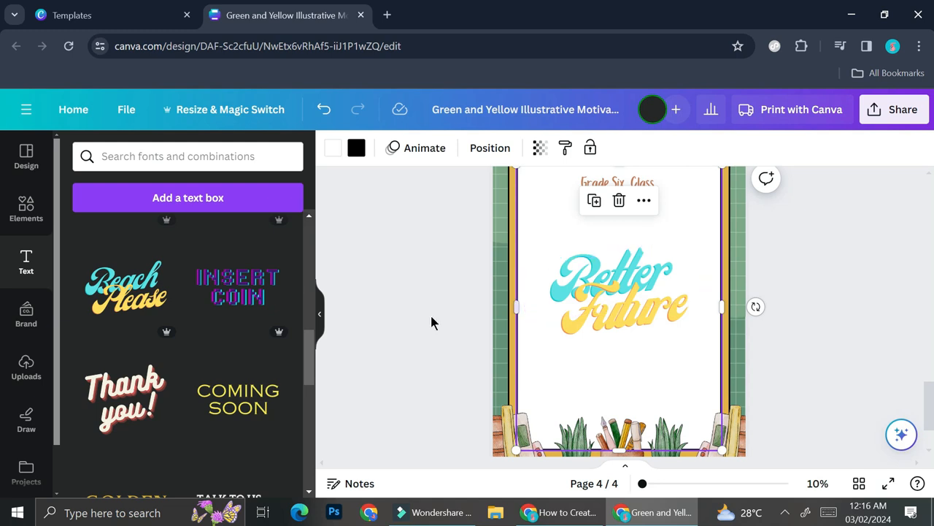
Add the "Stay Fearless" font combination above "Better Future" and change its wording to "Study Well for"
scroll(206, 324, "up", 2)
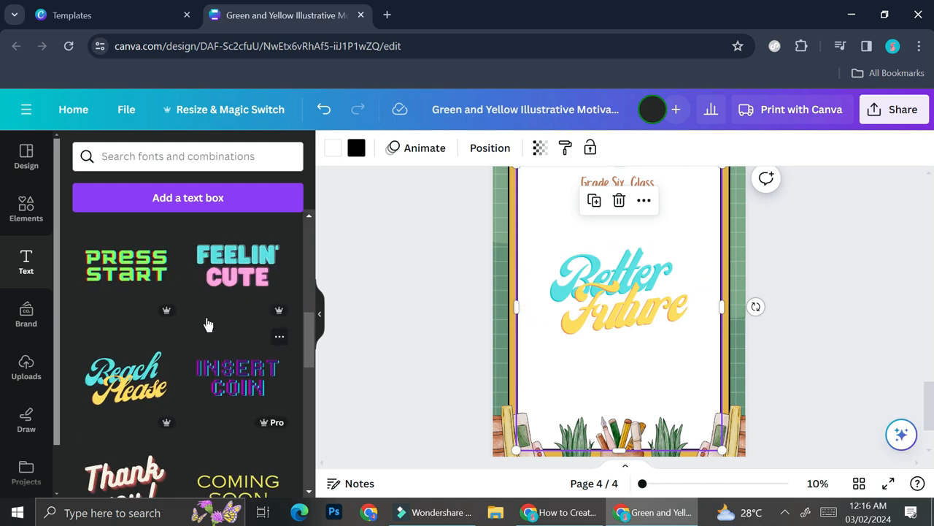
scroll(219, 329, "down", 4)
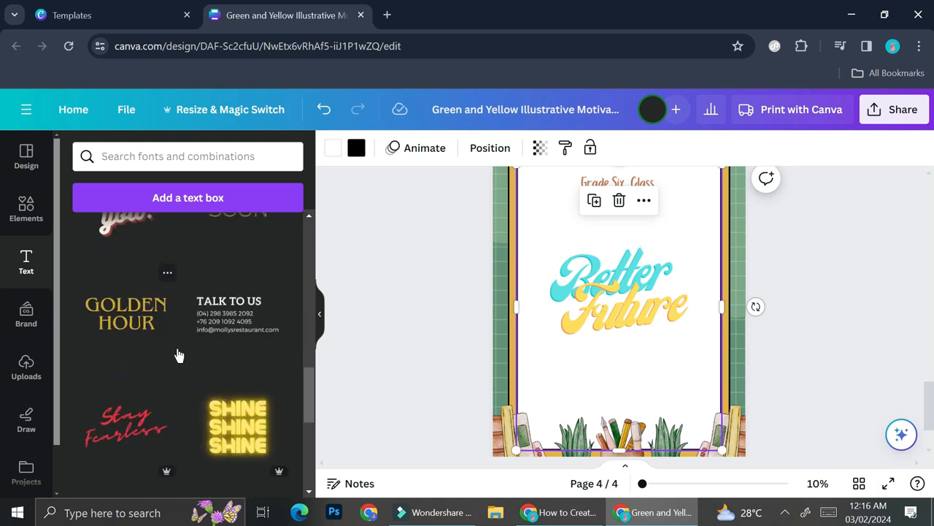
left_click(125, 424)
left_click_drag(621, 310, 629, 247)
left_click(630, 242)
left_click(630, 241)
left_click(618, 225)
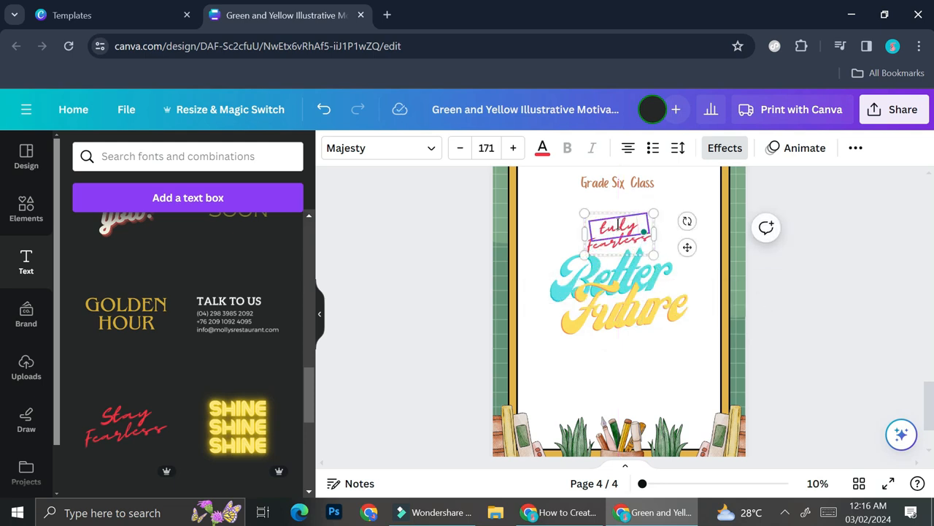
type("s")
key("BackSpace")
type("S")
left_click(686, 246)
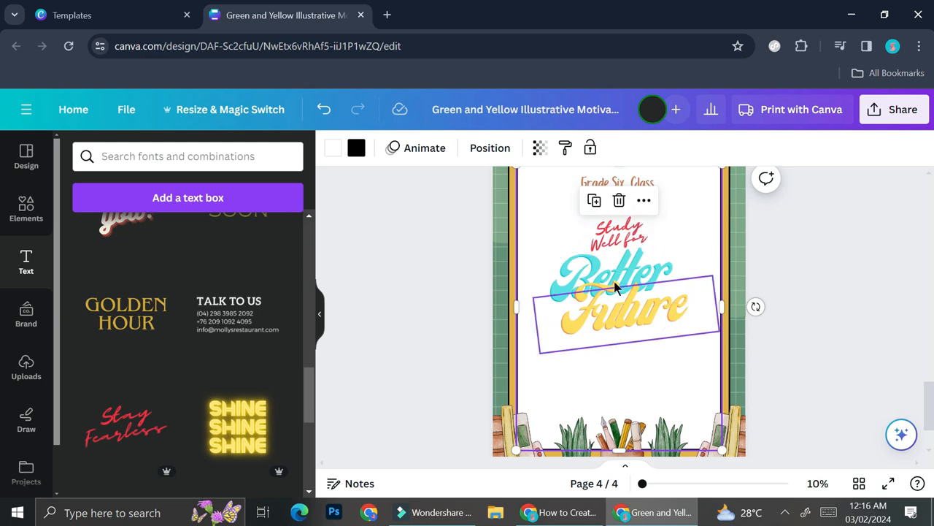
Recolour "Well for" with the pale yellow photo colour #e2c879 and "Study" with the muted dark green photo colour
left_click(618, 235)
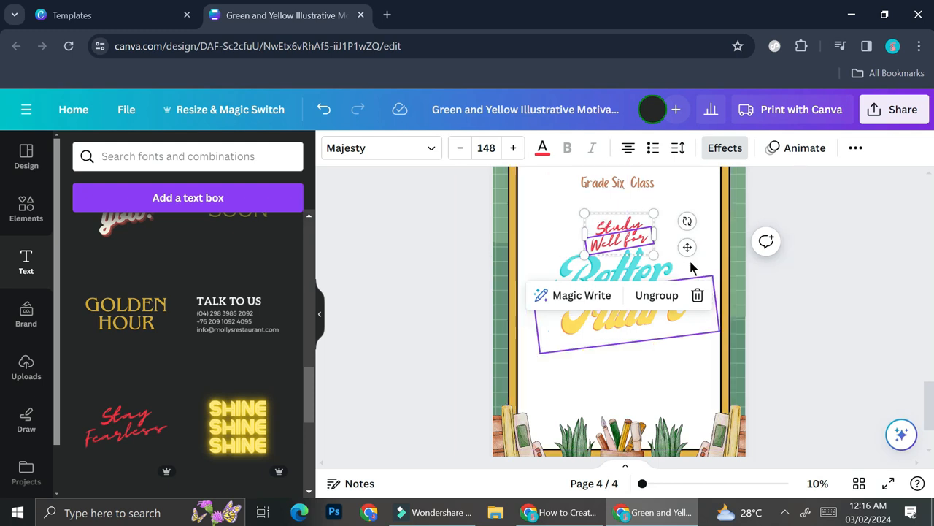
left_click(549, 153)
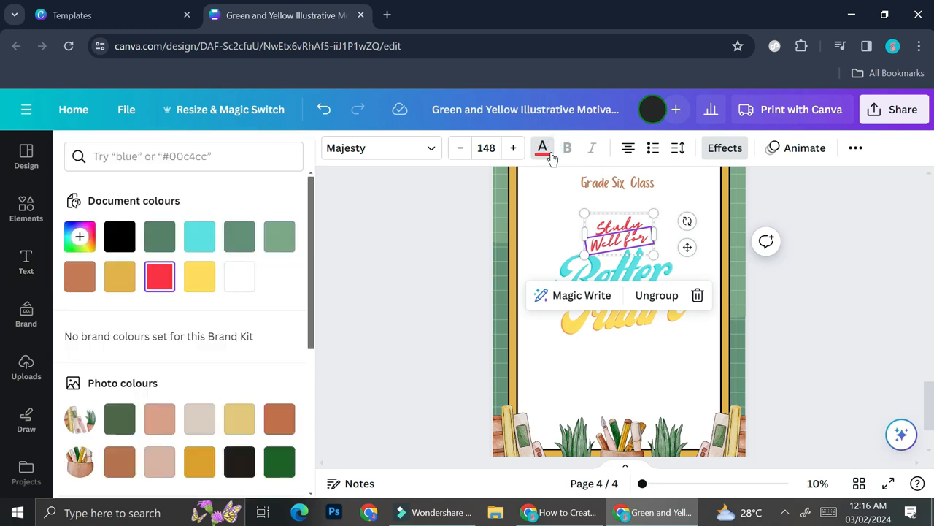
scroll(219, 431, "down", 2)
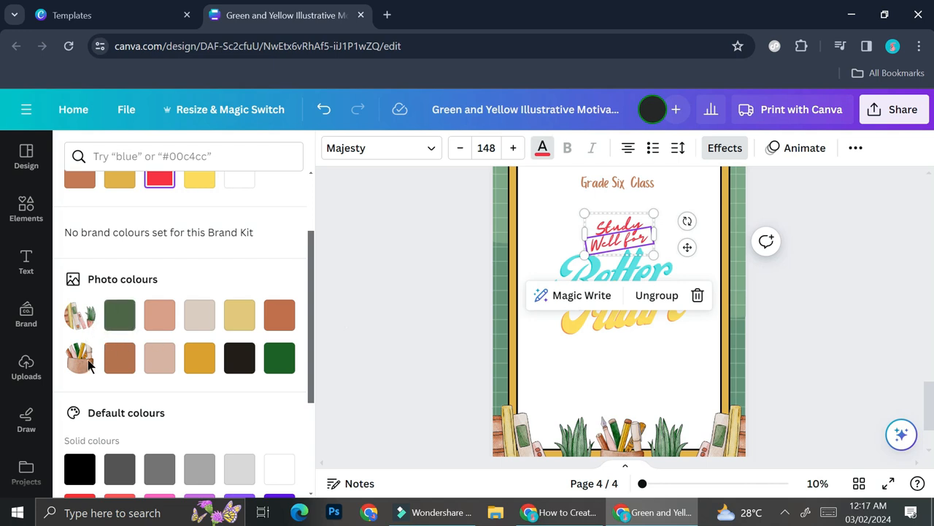
scroll(468, 356, "down", 3)
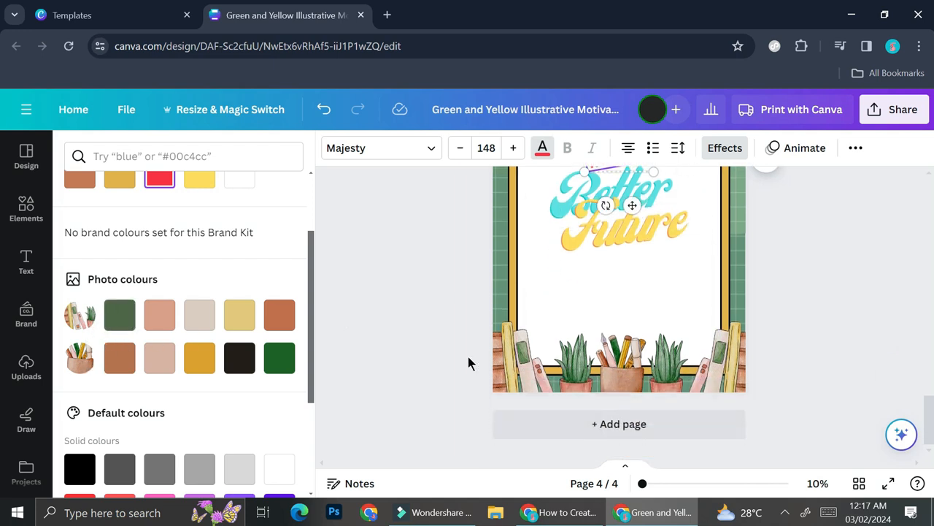
scroll(468, 356, "up", 3)
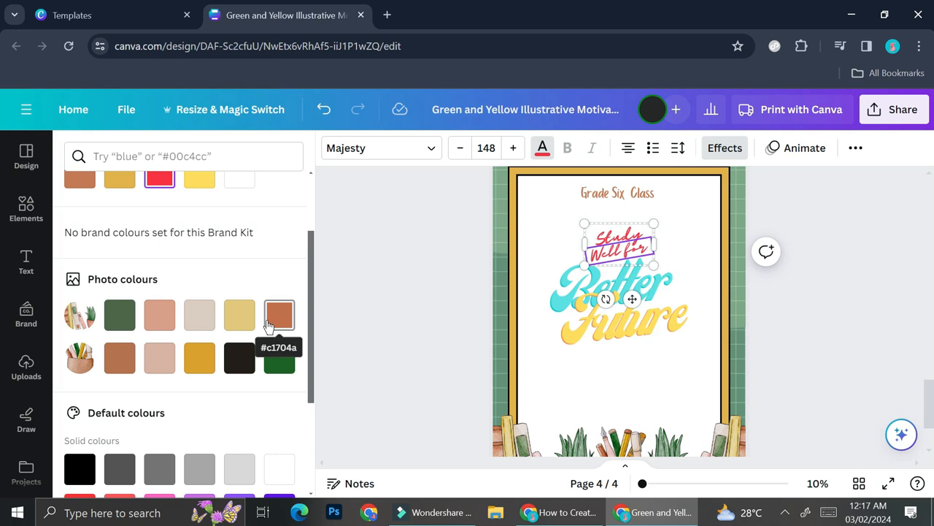
left_click(228, 319)
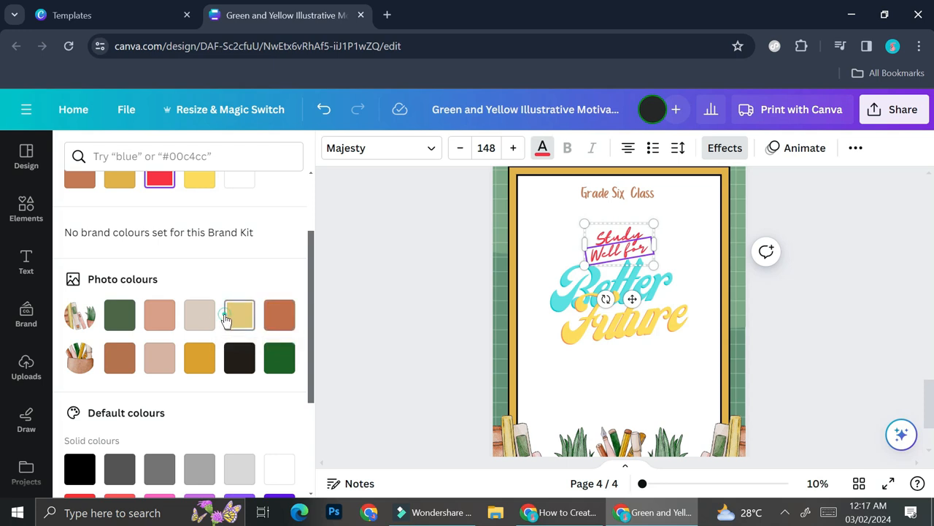
left_click(629, 237)
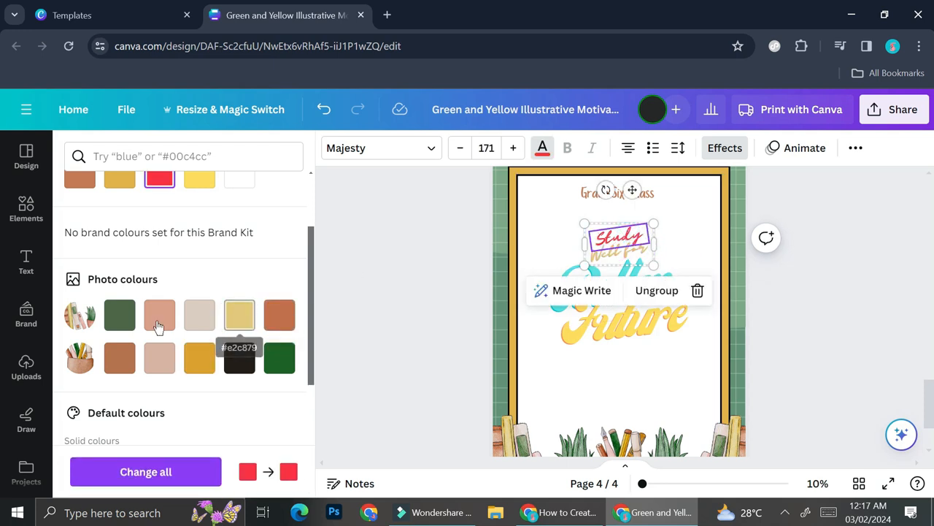
left_click(120, 322)
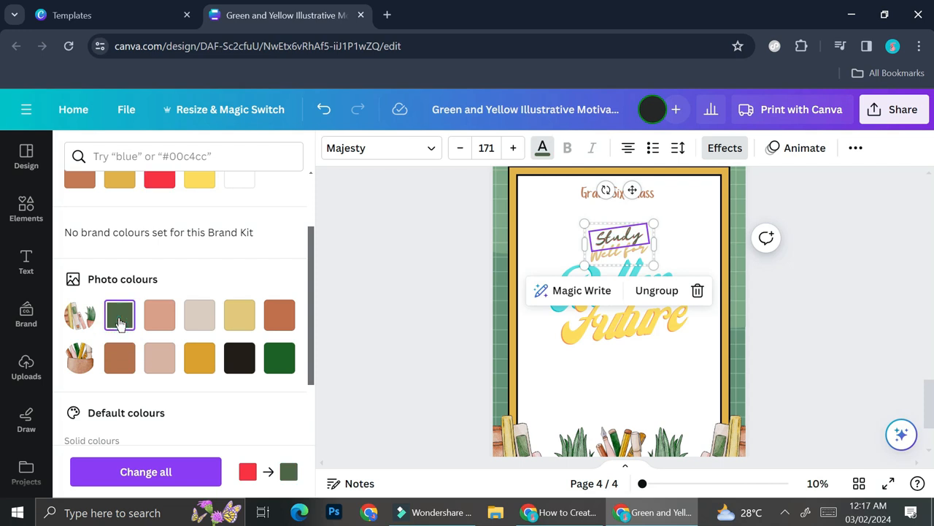
Recolour "Future" with the deep green photo colour and "Better" with the golden yellow photo colour
left_click(584, 320)
left_click(280, 358)
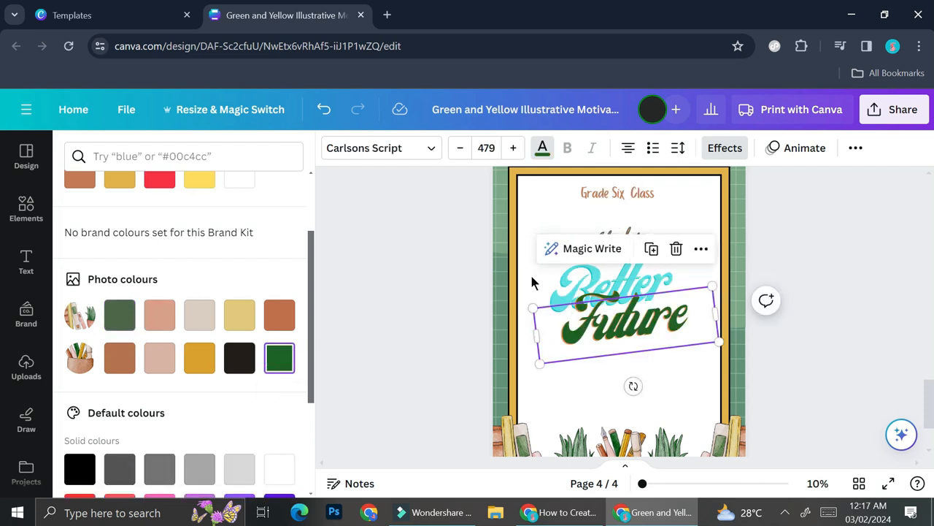
left_click(556, 278)
left_click(199, 357)
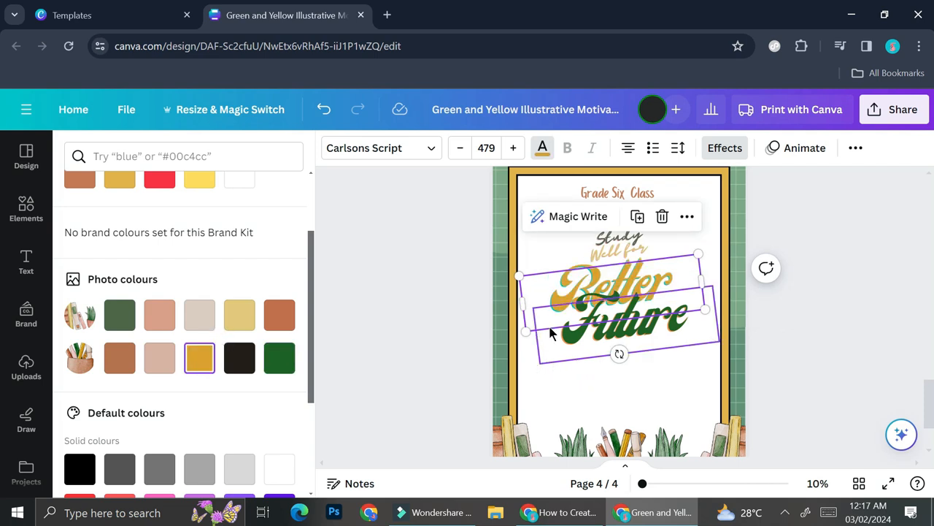
left_click(549, 329)
left_click(25, 261)
left_click(781, 272)
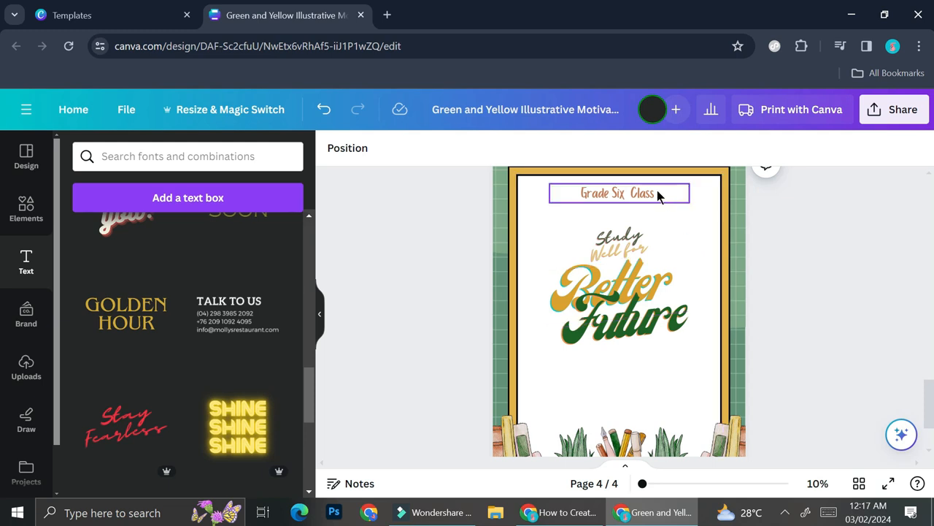
Add a new page after page 4 of the poster design and look it over
scroll(614, 288, "down", 2)
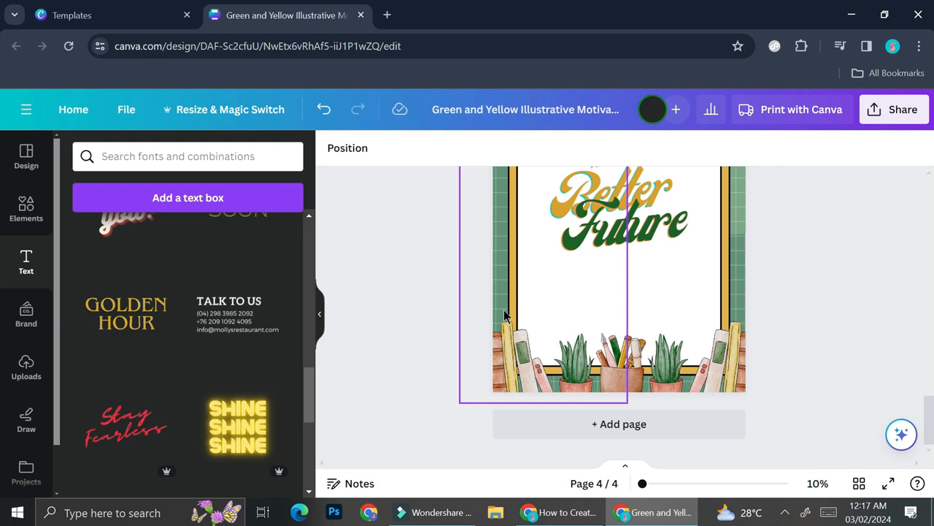
left_click(528, 443)
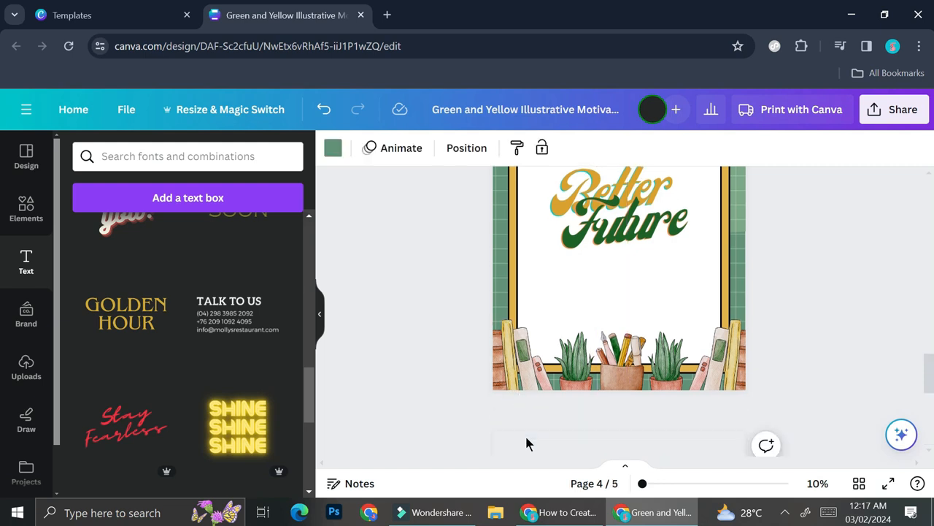
scroll(577, 274, "down", 1)
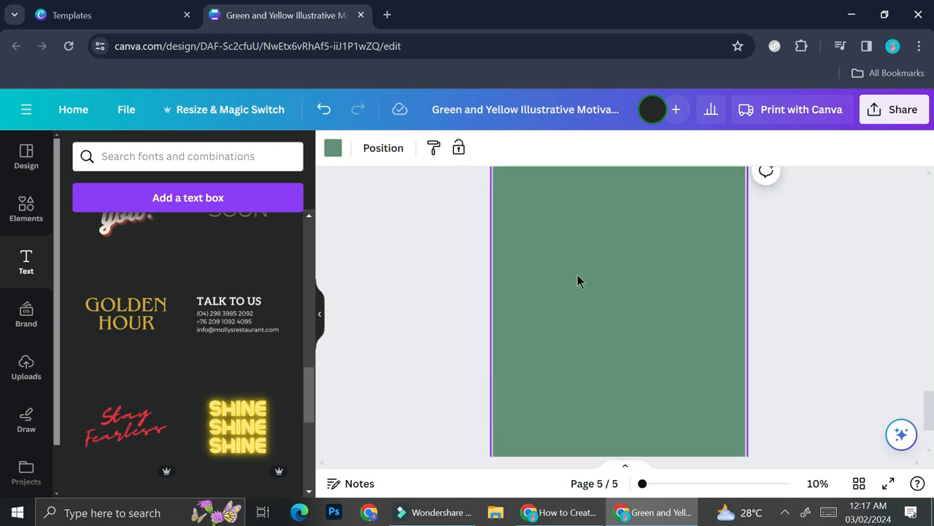
scroll(577, 275, "up", 2)
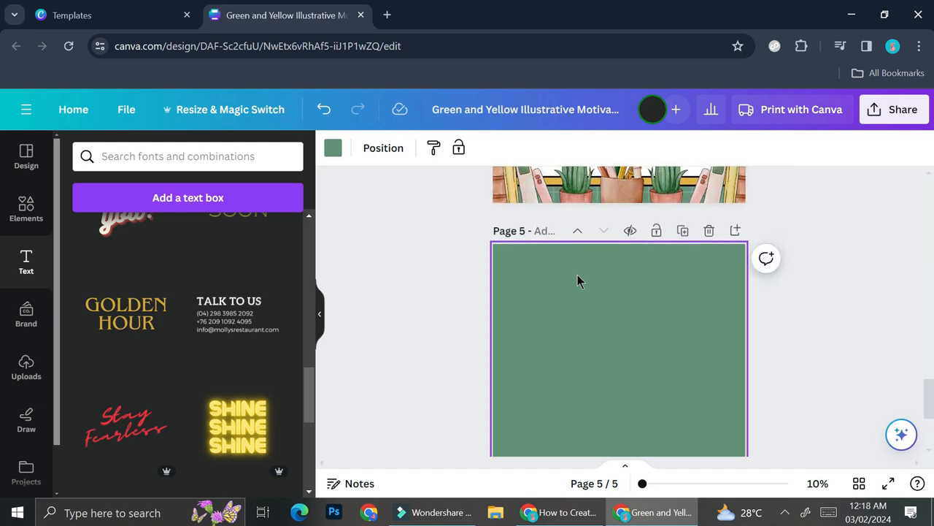
scroll(577, 275, "up", 3)
scroll(572, 392, "down", 3)
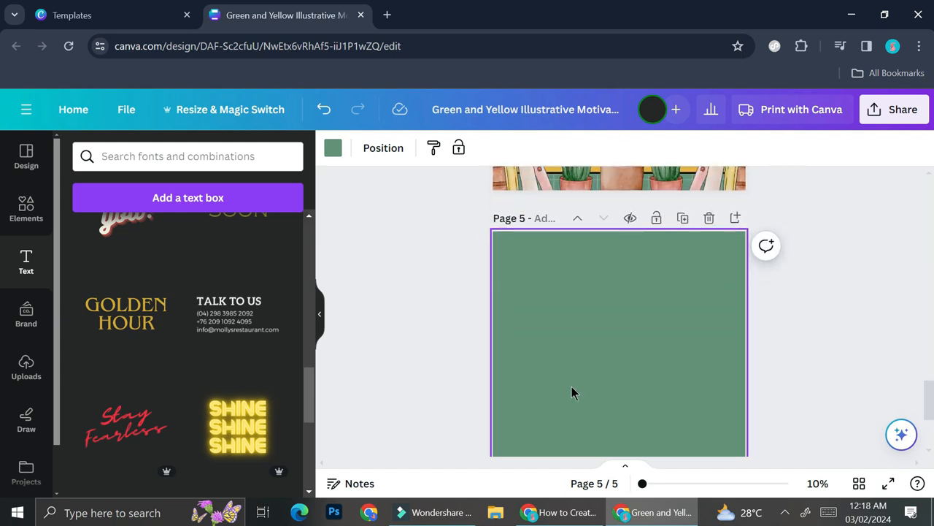
scroll(610, 354, "down", 1)
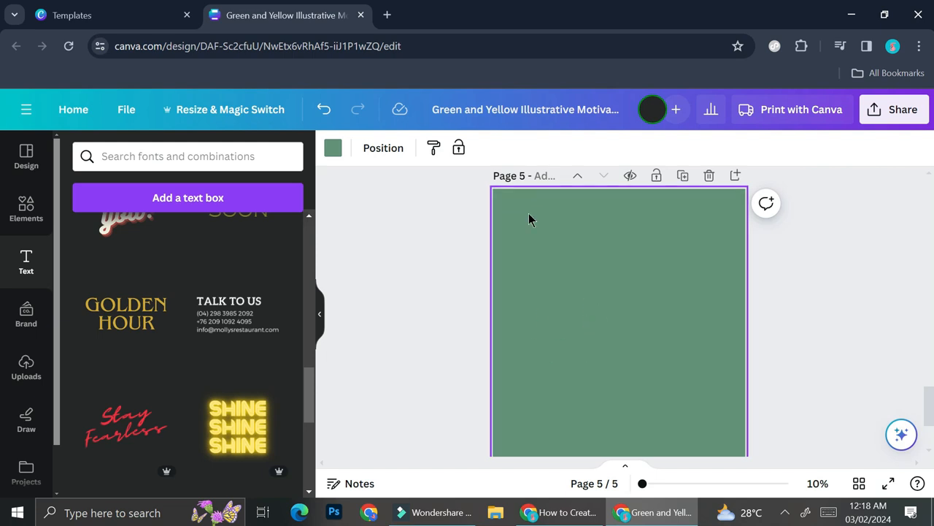
Change page 5's background to a custom pale grey-green, #A5BFB0
left_click(335, 150)
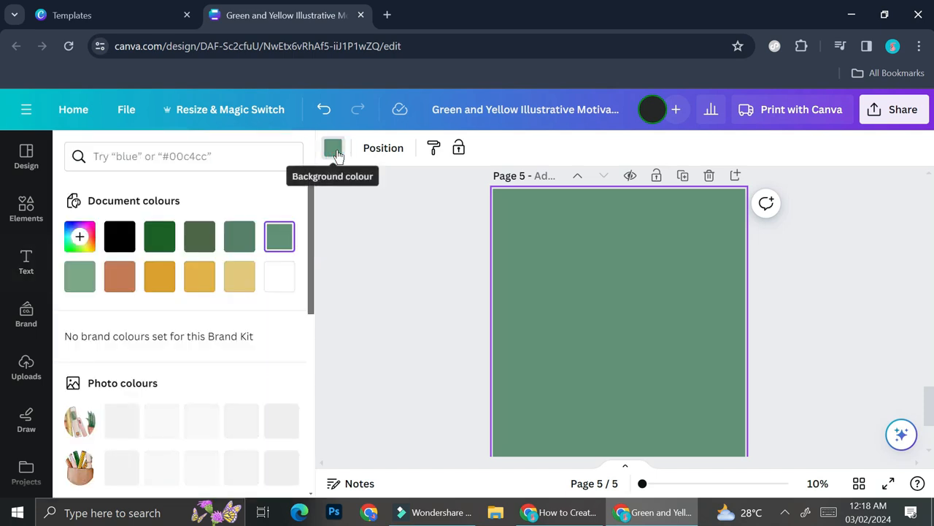
left_click(80, 237)
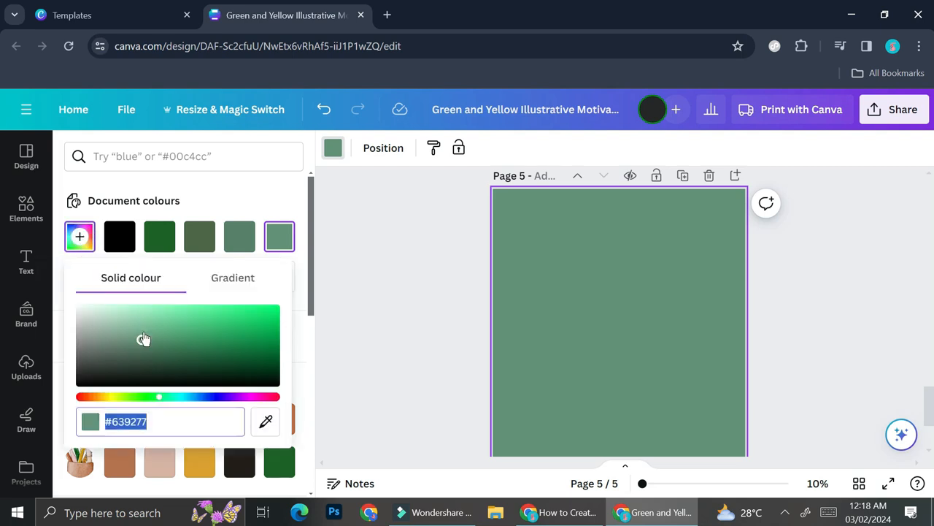
left_click_drag(142, 342, 104, 325)
scroll(474, 306, "down", 1)
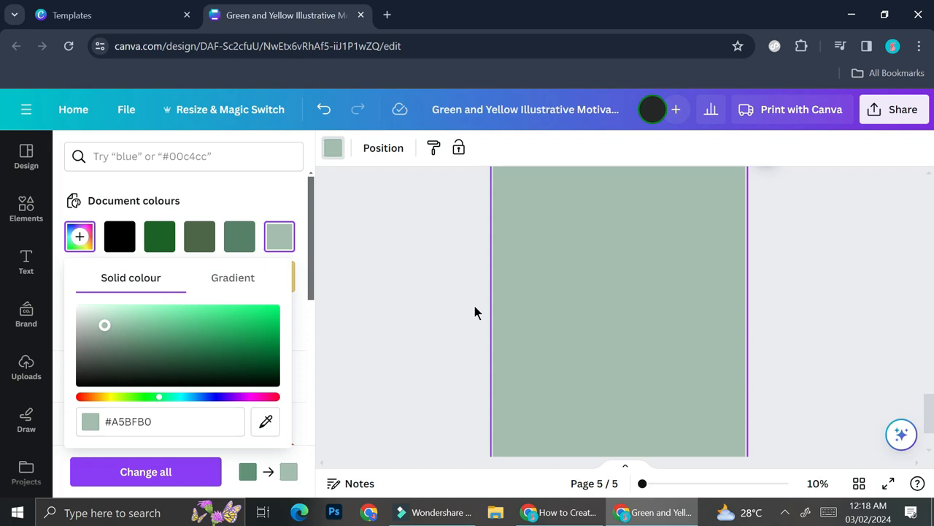
left_click(474, 272)
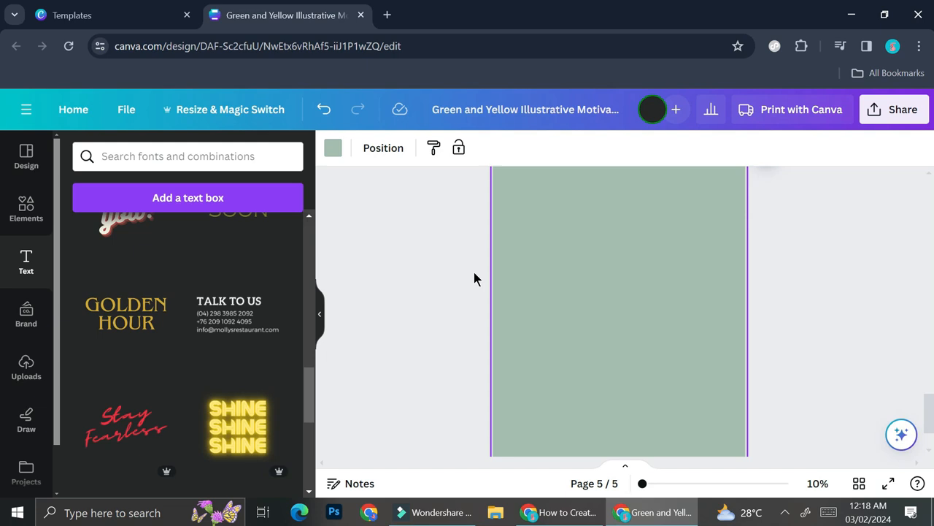
scroll(575, 223, "up", 1)
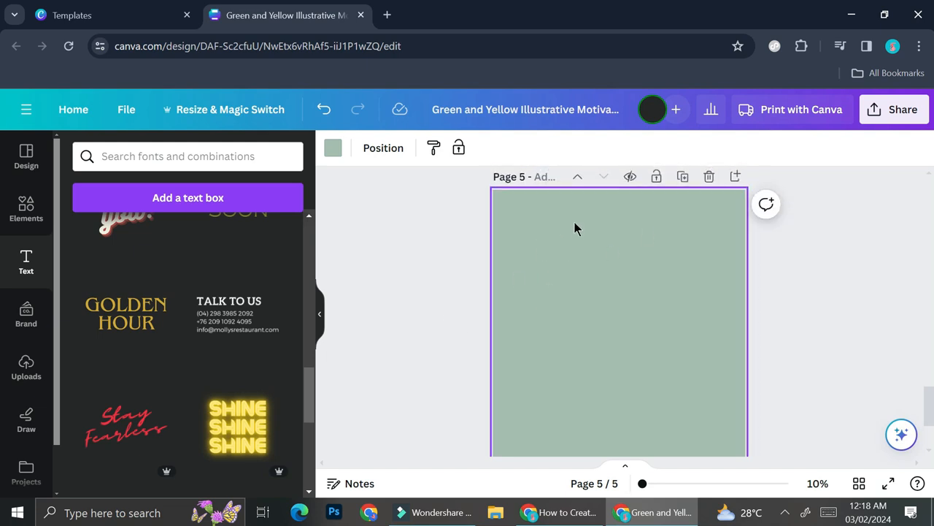
Search the graphics for "paper shred" and add the grey paper piece with the diagonal torn edge to page 5
left_click(38, 212)
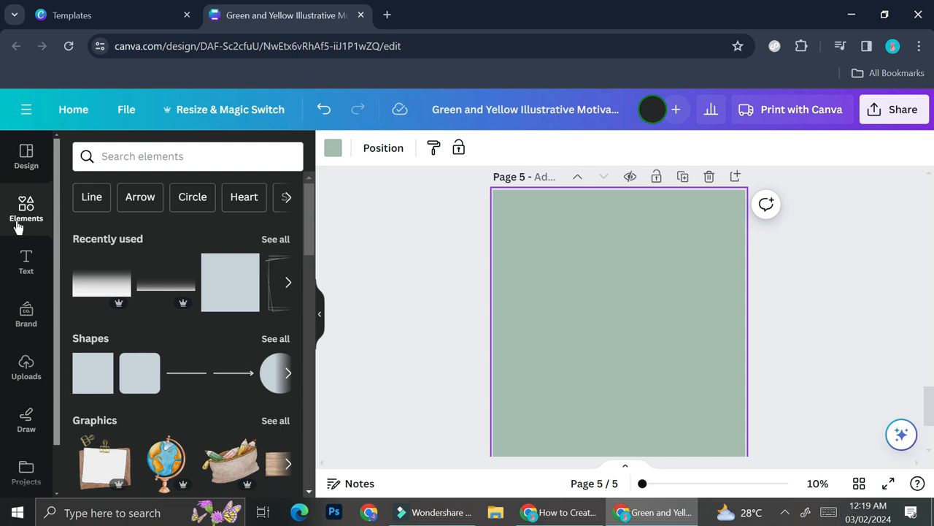
left_click(129, 166)
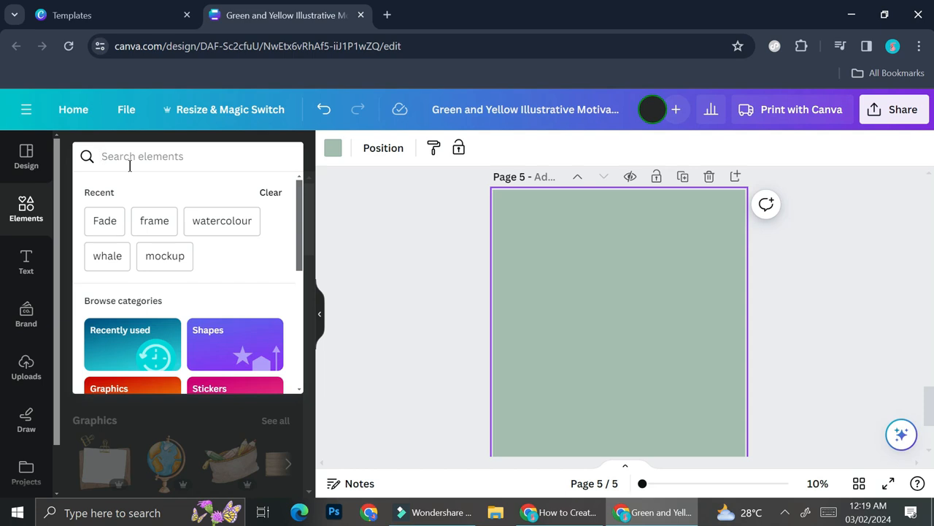
type("pap")
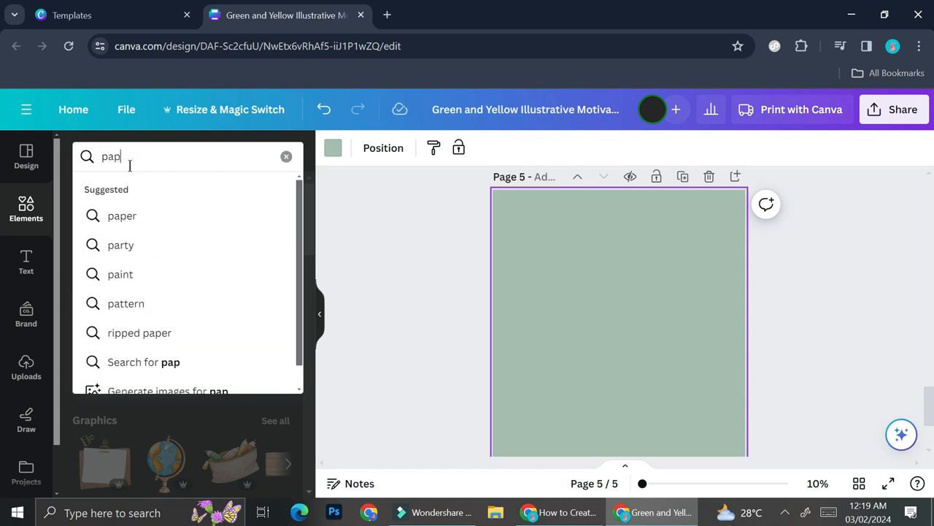
type("er shred")
key("Return")
left_click(276, 272)
scroll(219, 343, "down", 3)
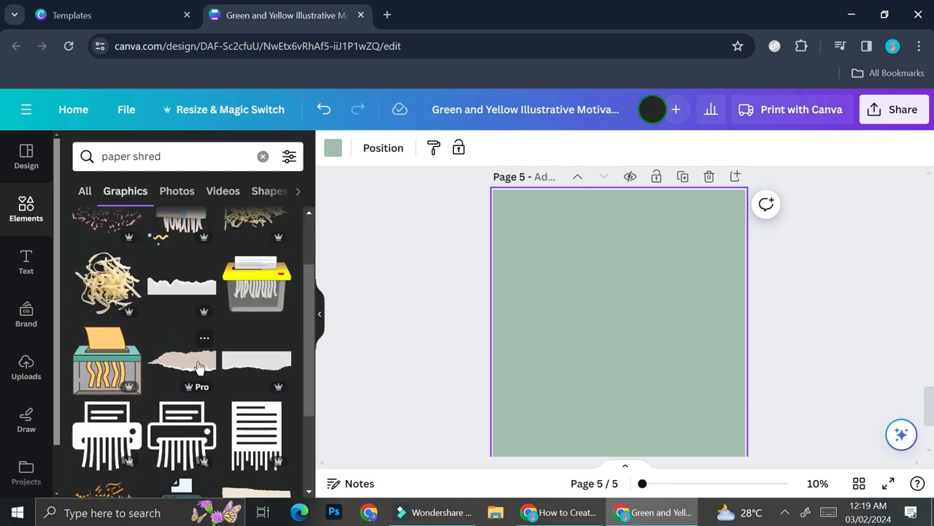
scroll(199, 360, "down", 3)
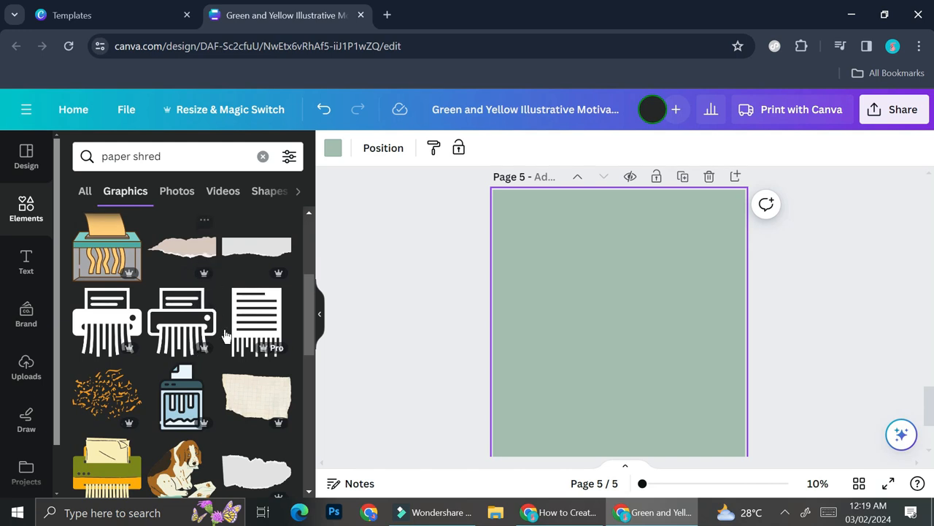
scroll(201, 321, "down", 3)
scroll(192, 441, "down", 5)
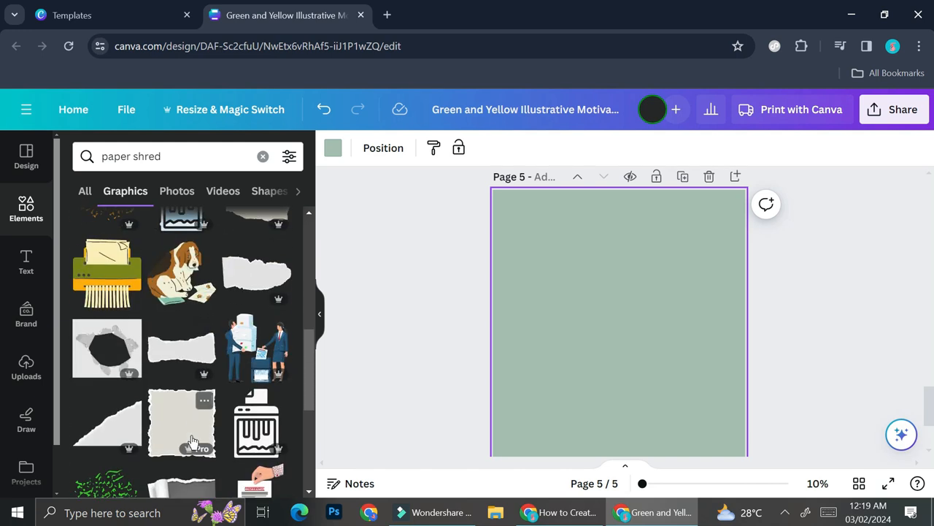
left_click(137, 322)
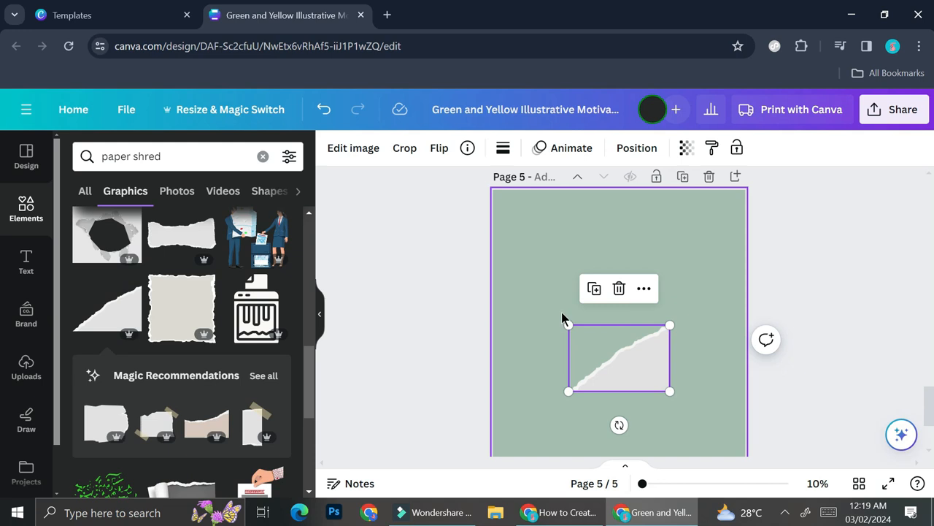
Place the torn paper in the bottom-right corner of page 5 and enlarge it so it runs slightly past the page's right edge
left_click_drag(610, 284, 686, 421)
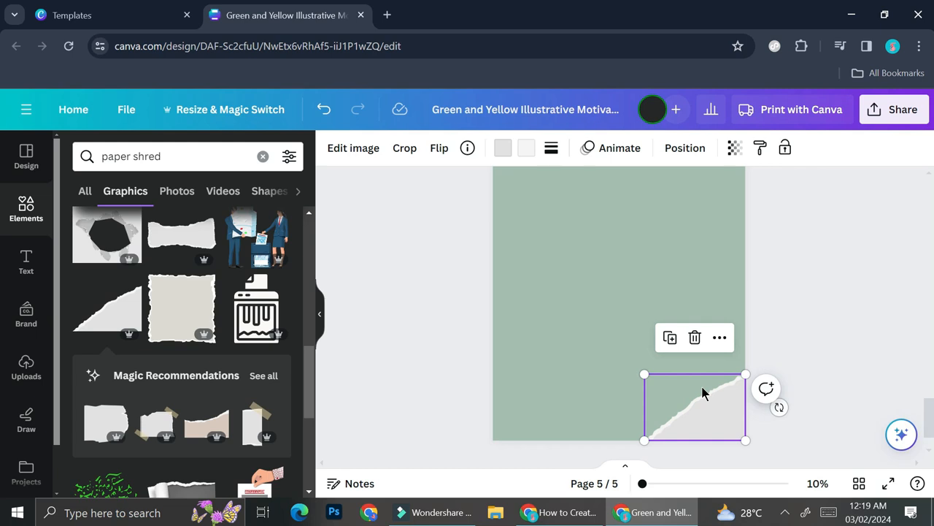
left_click(531, 148)
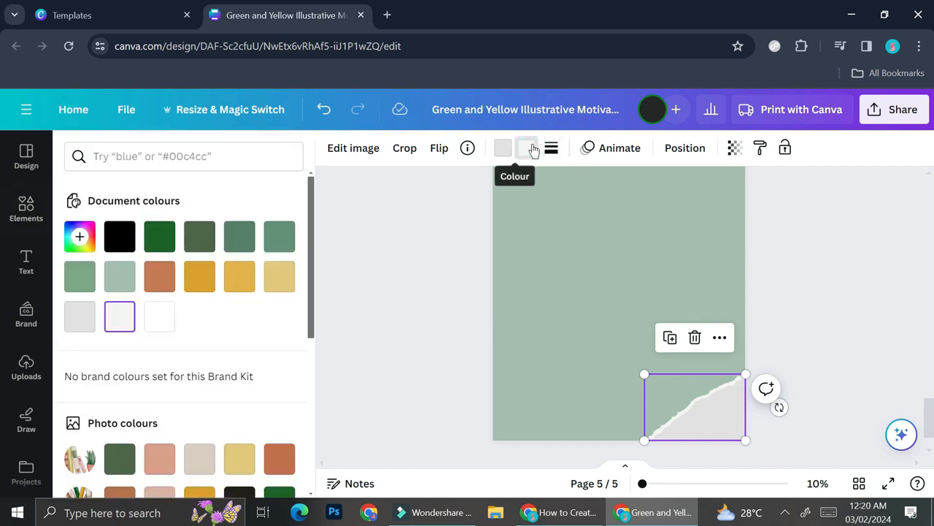
left_click(451, 197)
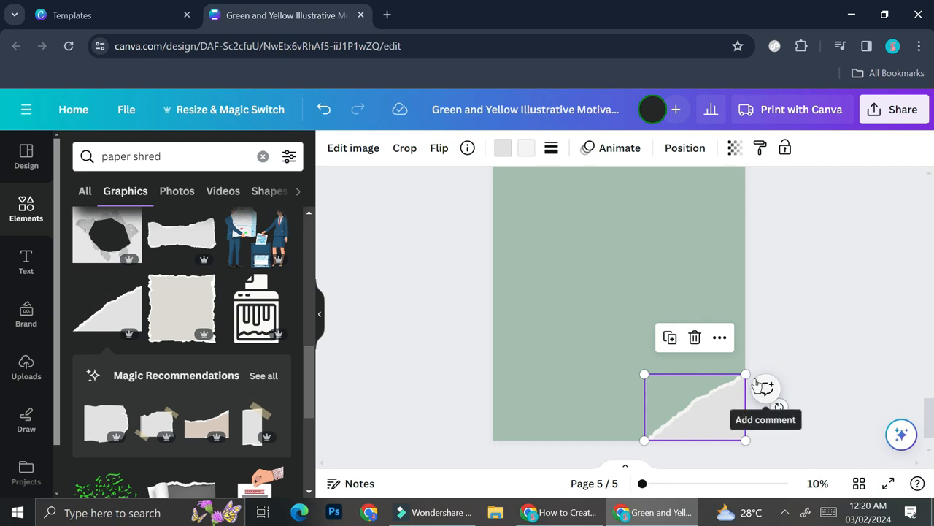
left_click_drag(747, 373, 805, 334)
left_click_drag(707, 410, 658, 403)
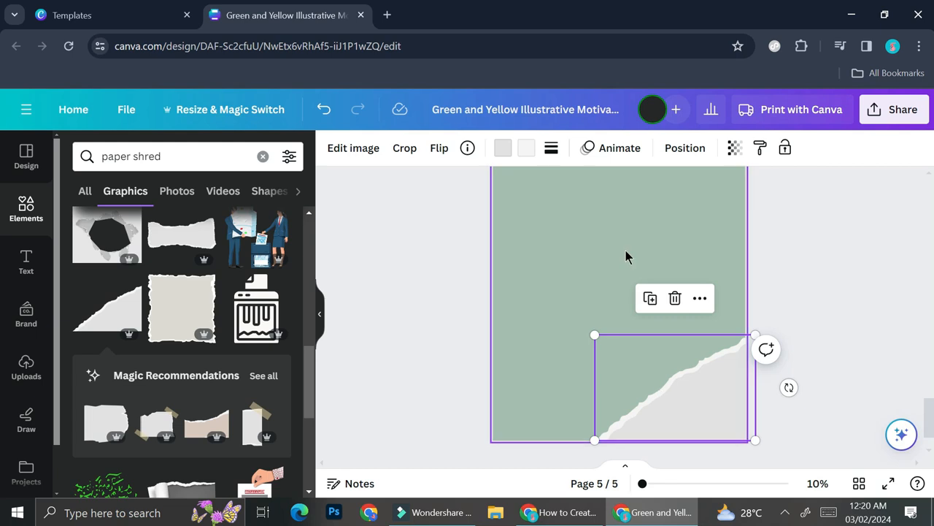
scroll(627, 252, "up", 1)
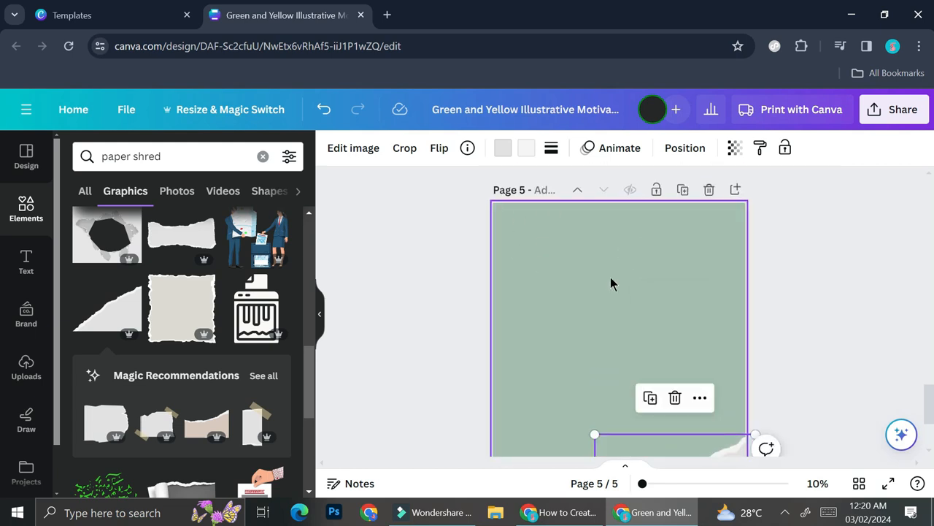
scroll(611, 282, "down", 4)
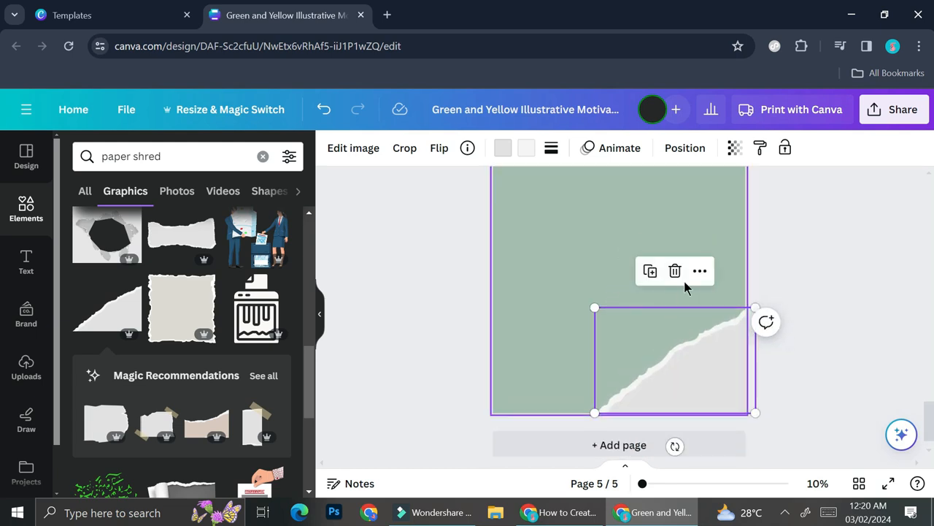
left_click(436, 151)
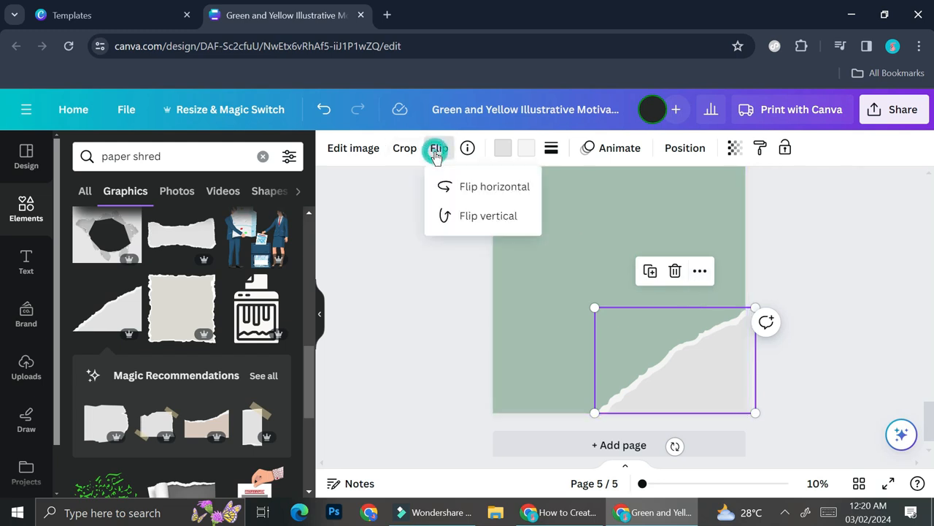
left_click(450, 187)
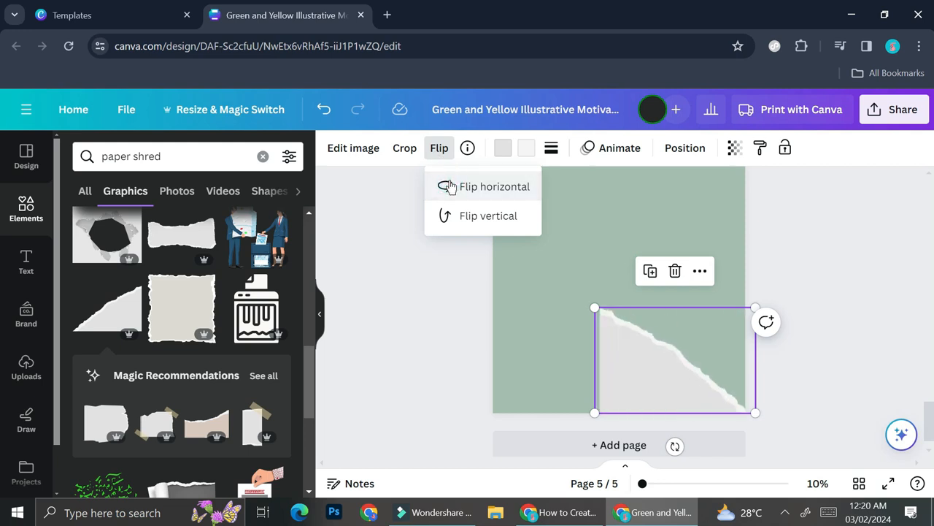
left_click(450, 187)
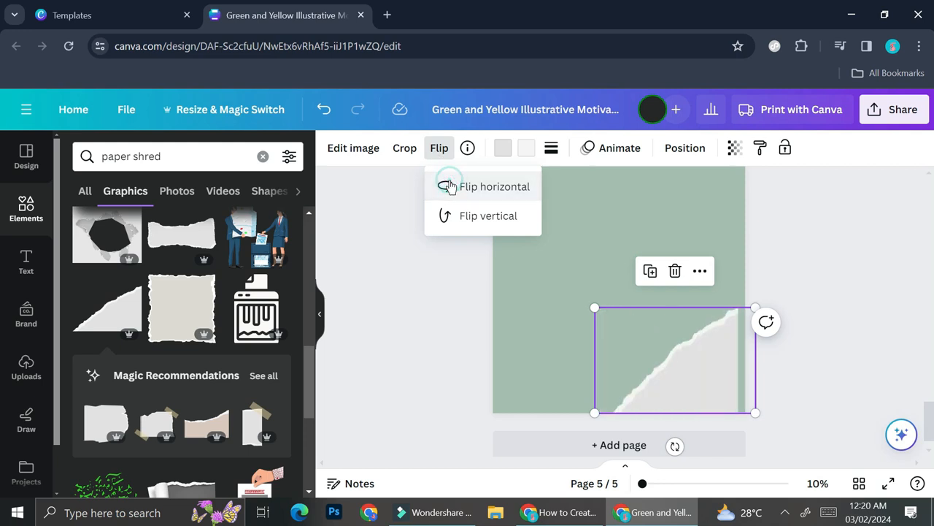
Duplicate the torn paper and flip the copy both horizontally and vertically
left_click(651, 272)
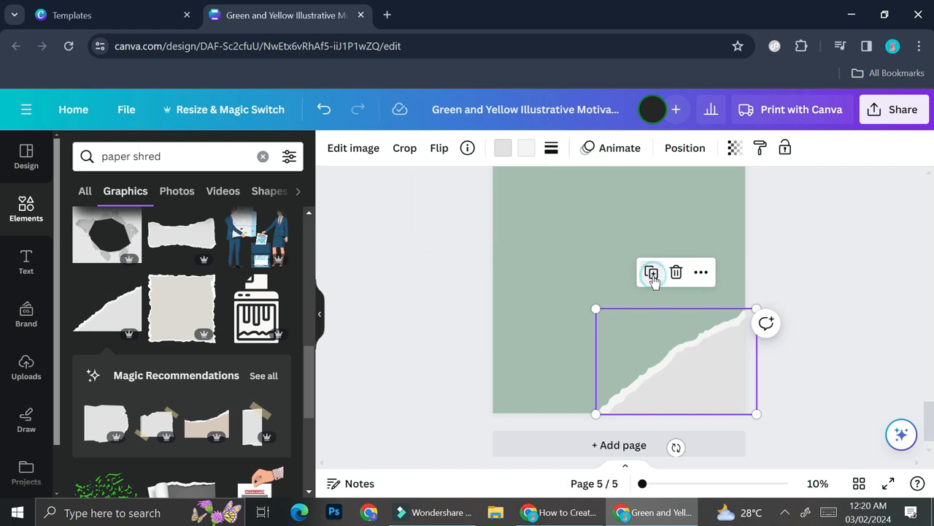
left_click_drag(672, 394, 627, 297)
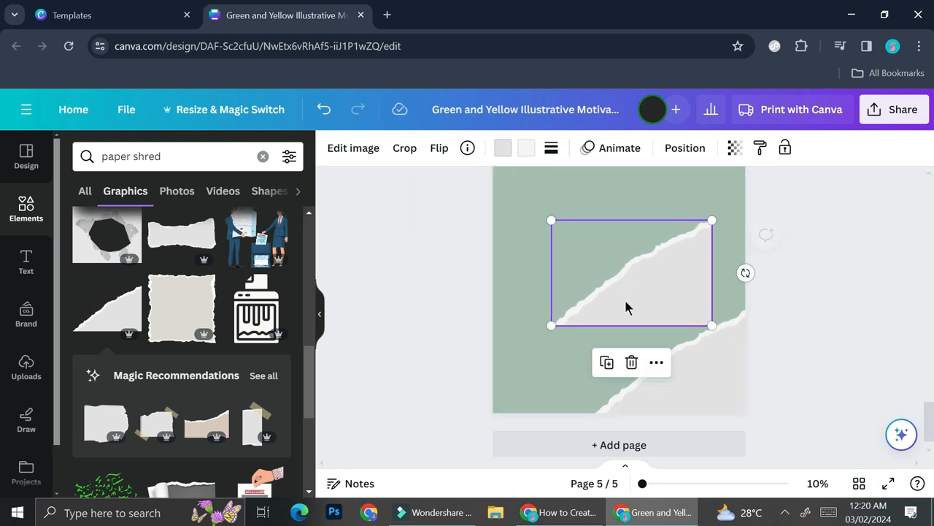
left_click(441, 148)
left_click(447, 184)
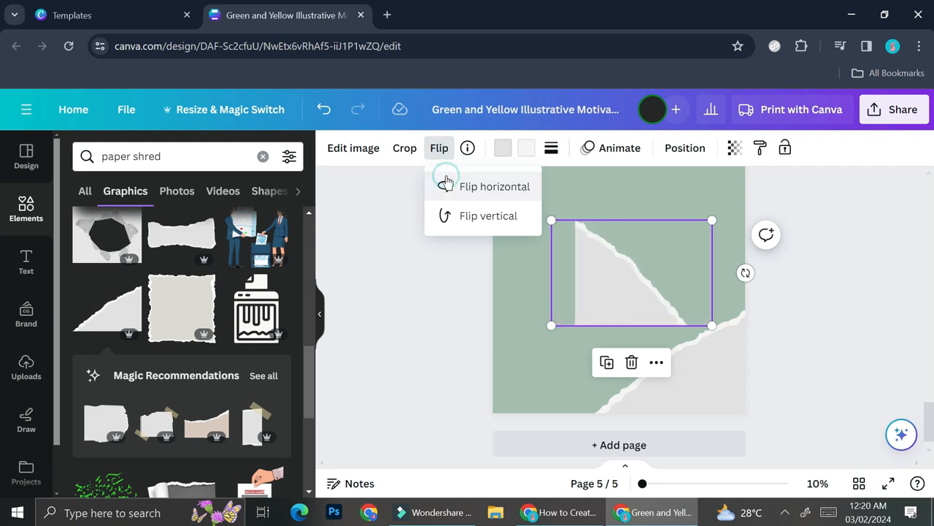
left_click(445, 215)
Move the flipped torn-paper copy into the top-left corner of page 5, opposite the original piece
scroll(571, 250, "up", 3)
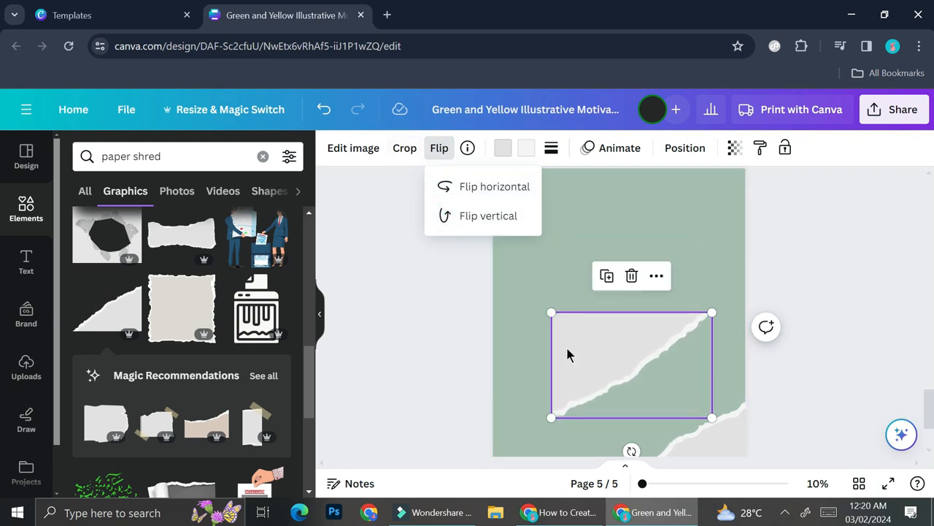
left_click_drag(567, 355, 538, 213)
scroll(538, 207, "up", 4)
left_click_drag(540, 304, 511, 302)
scroll(693, 332, "down", 6)
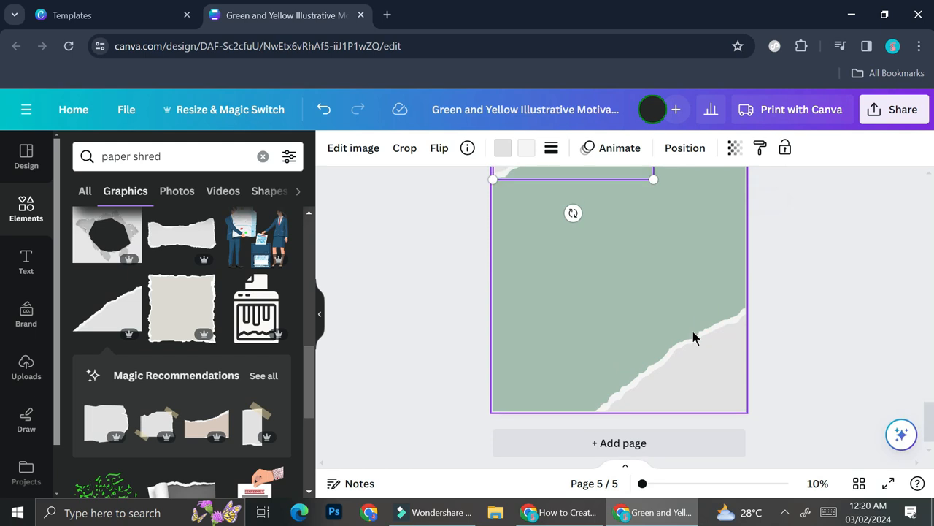
scroll(693, 331, "up", 3)
left_click(823, 325)
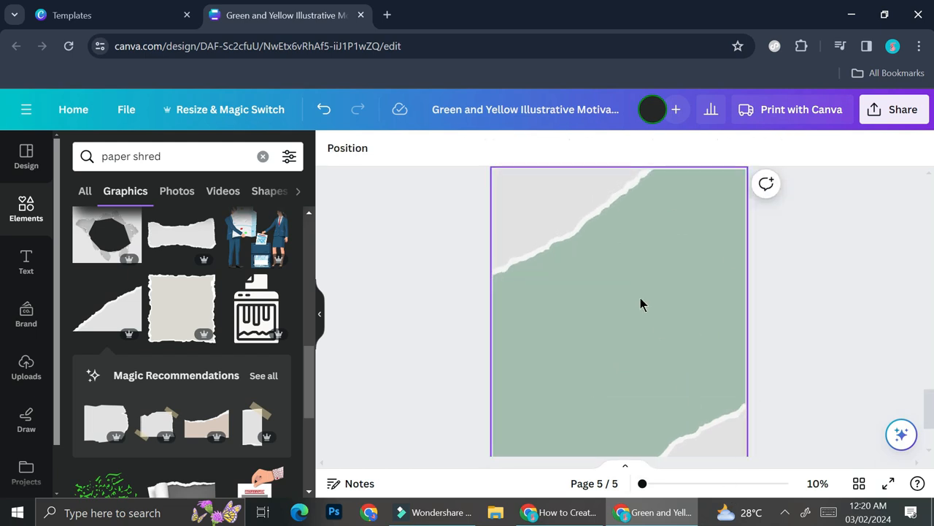
scroll(717, 402, "down", 3)
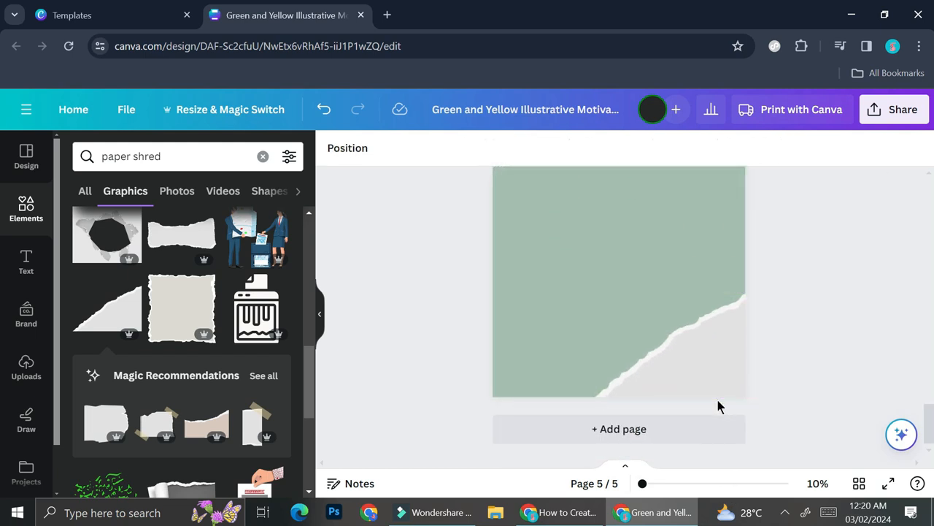
Search the graphics for "trash can" and add the overflowing green recycling bin with black garbage bags to page 5
left_click(263, 156)
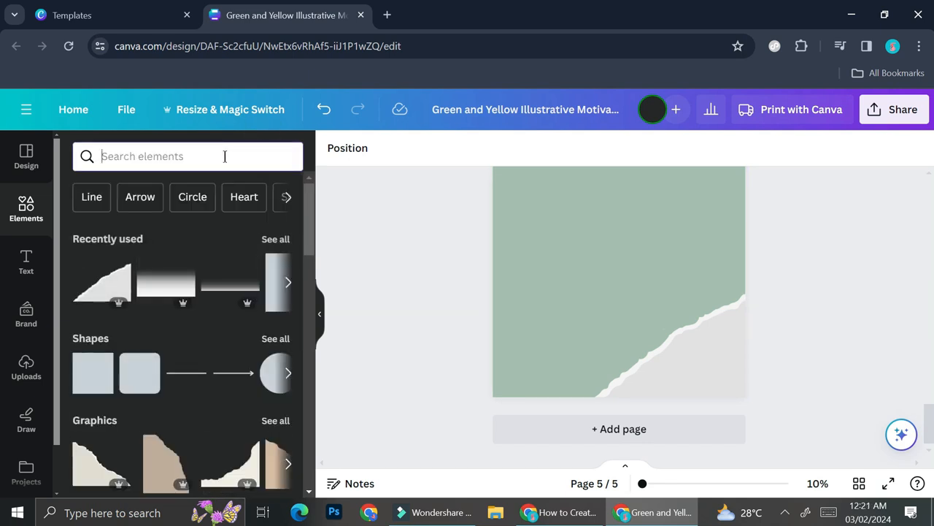
type("tr")
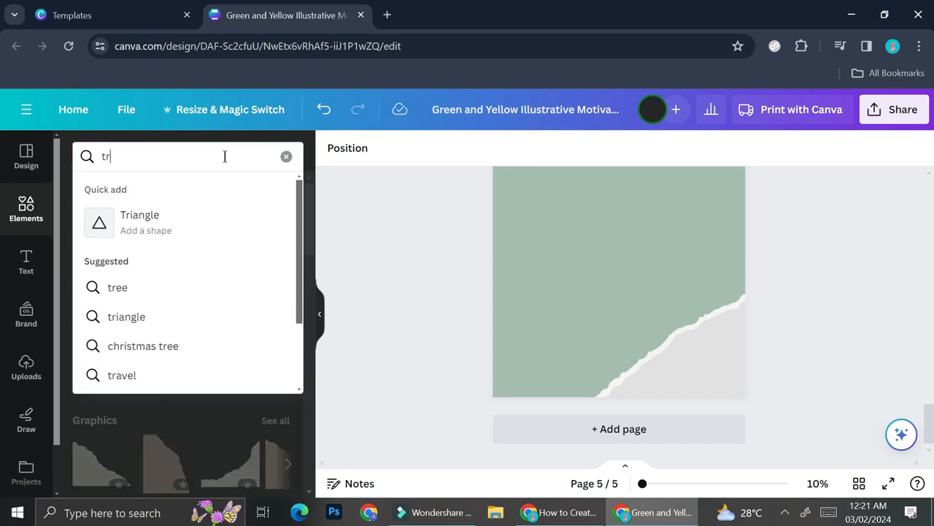
type("ash ca")
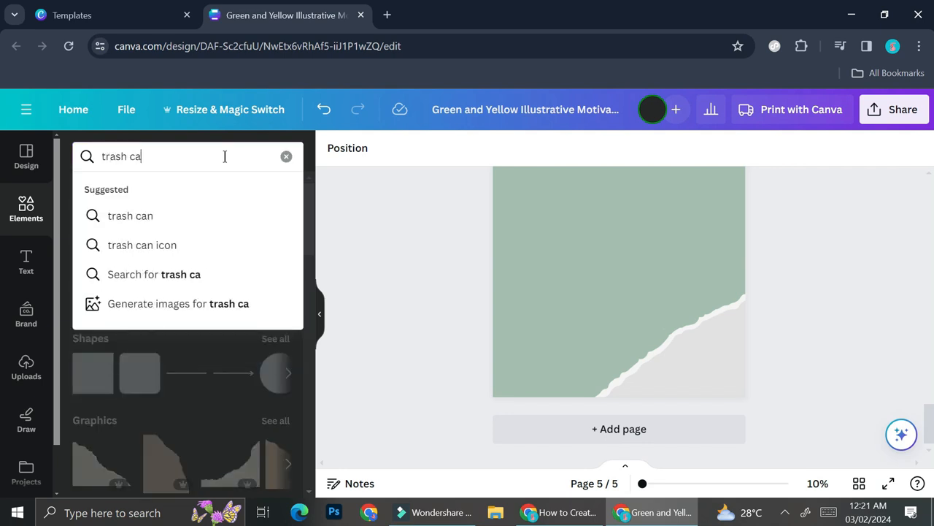
type("n")
key("Return")
left_click(125, 190)
scroll(218, 305, "down", 3)
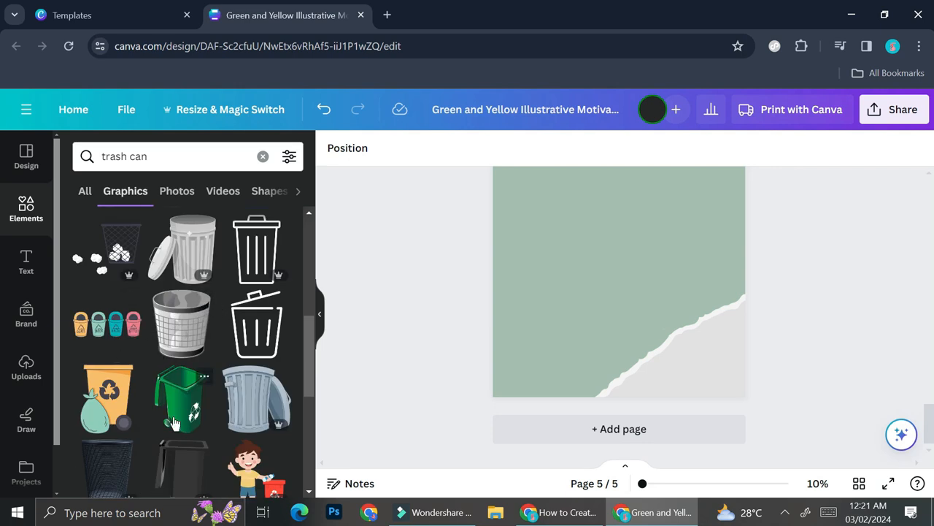
scroll(174, 422, "down", 3)
scroll(174, 422, "down", 1)
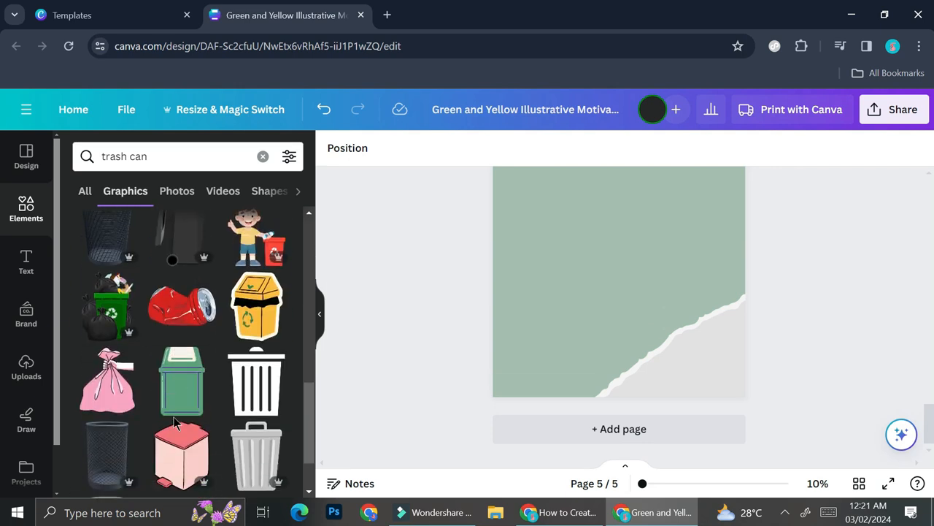
scroll(173, 422, "down", 1)
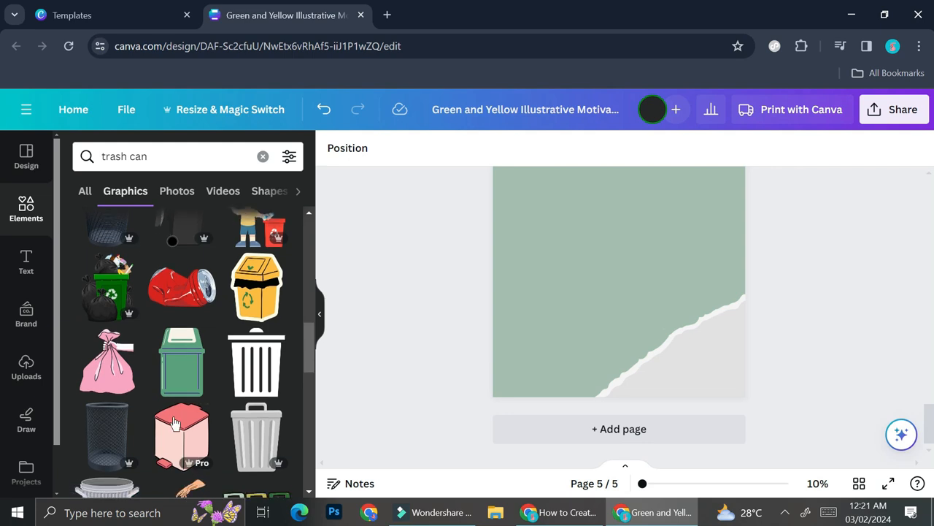
scroll(116, 398, "up", 2)
left_click(117, 398)
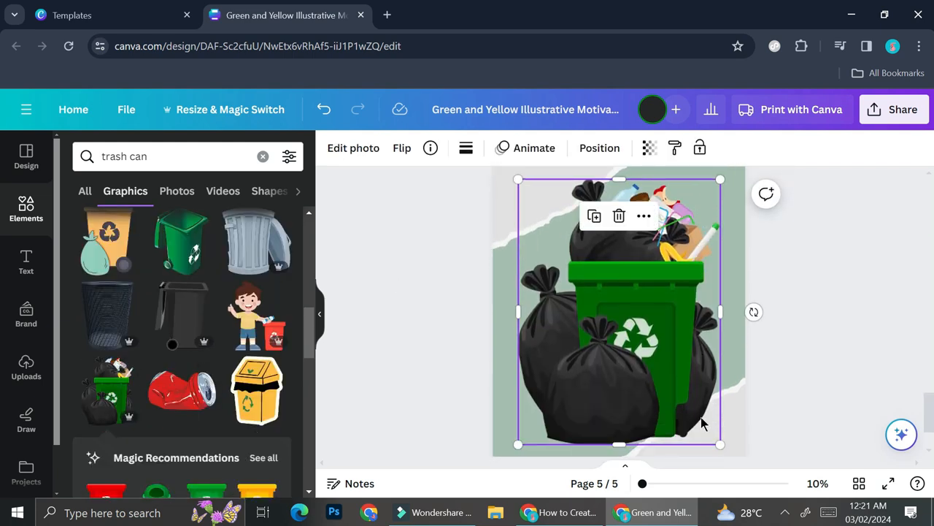
Shrink the trash can graphic slightly and reposition it near the centre of page 5
left_click_drag(681, 371, 681, 381)
left_click_drag(721, 189, 686, 236)
left_click_drag(630, 333, 647, 314)
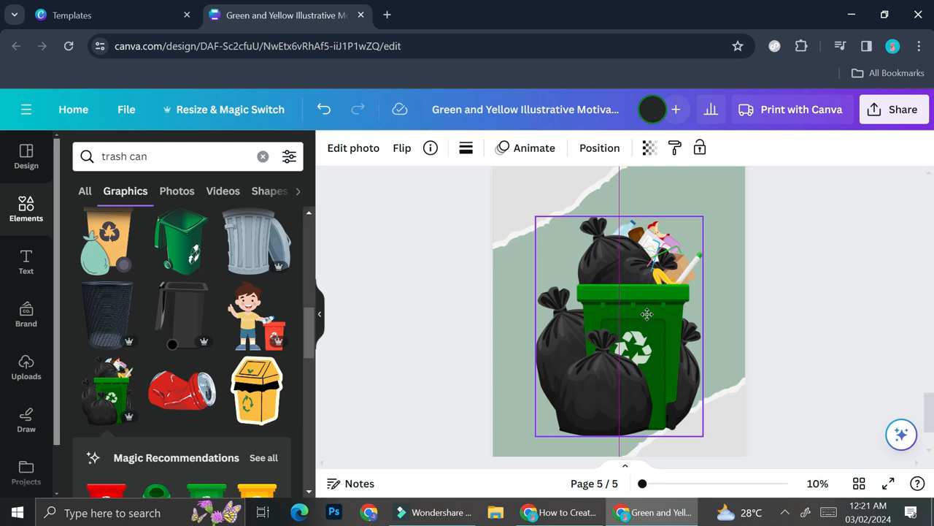
left_click_drag(647, 314, 647, 301)
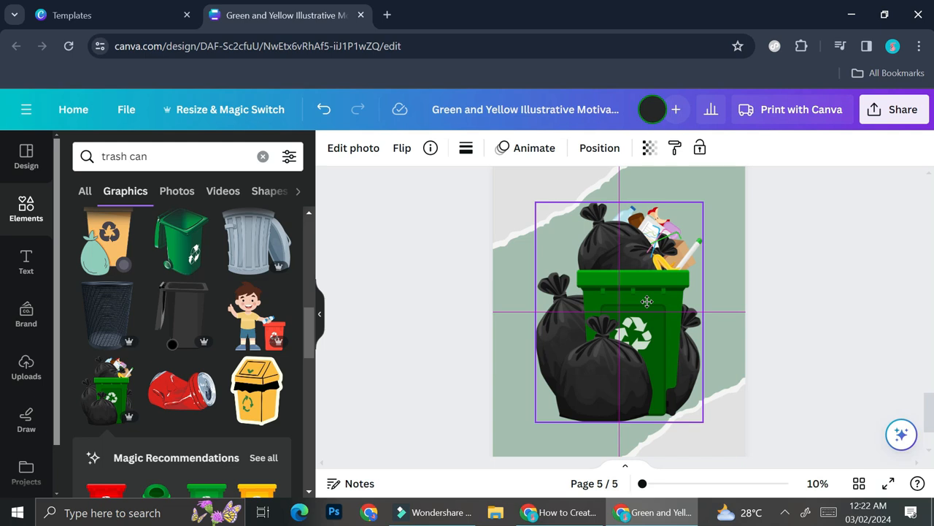
mouse_move(647, 300)
left_mouse_down()
mouse_move(731, 255)
mouse_move(664, 249)
mouse_move(685, 246)
mouse_move(630, 303)
mouse_move(600, 364)
mouse_move(600, 277)
mouse_move(648, 257)
mouse_move(652, 293)
mouse_move(649, 284)
left_mouse_up()
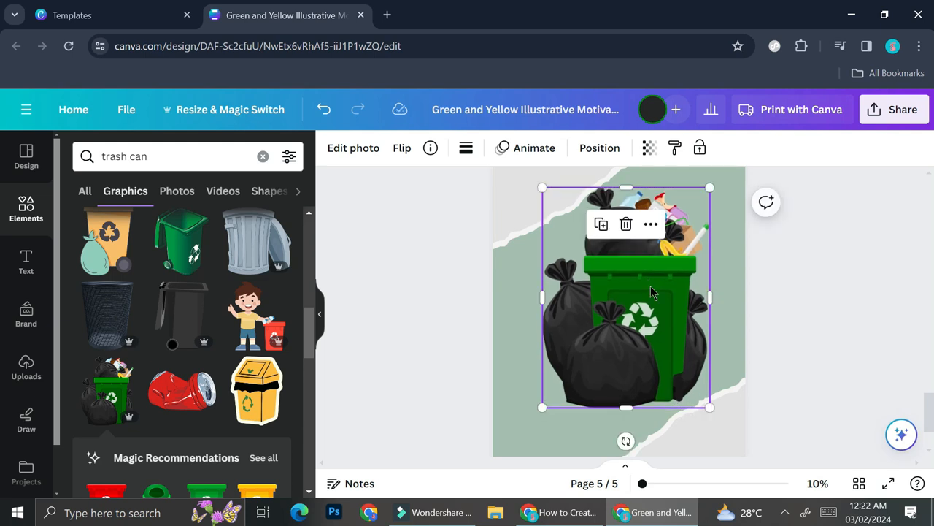
Align the trash can graphic vertically to the middle of the page
left_click(598, 148)
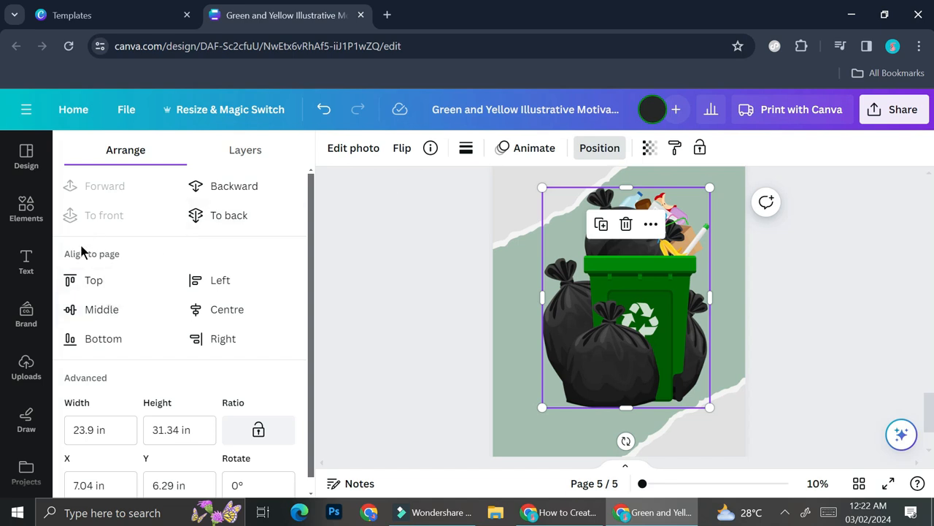
left_click(107, 311)
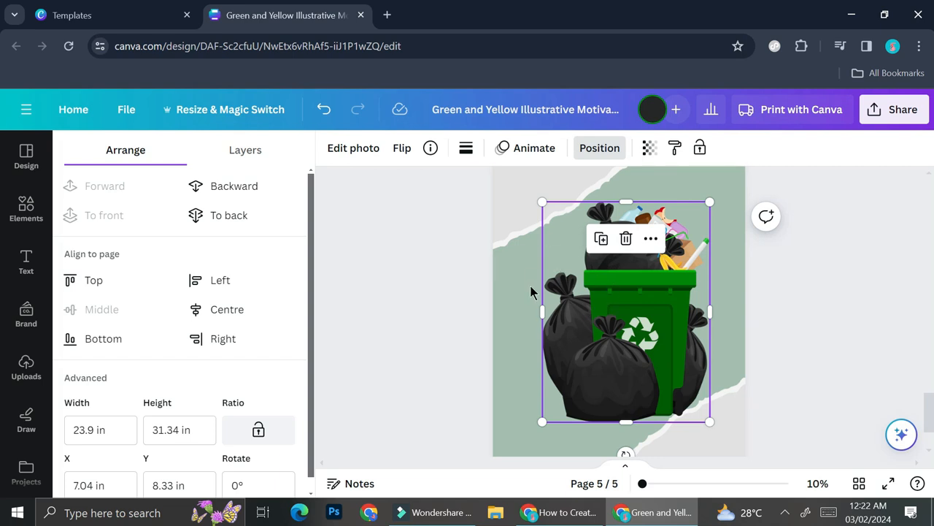
left_click(344, 299)
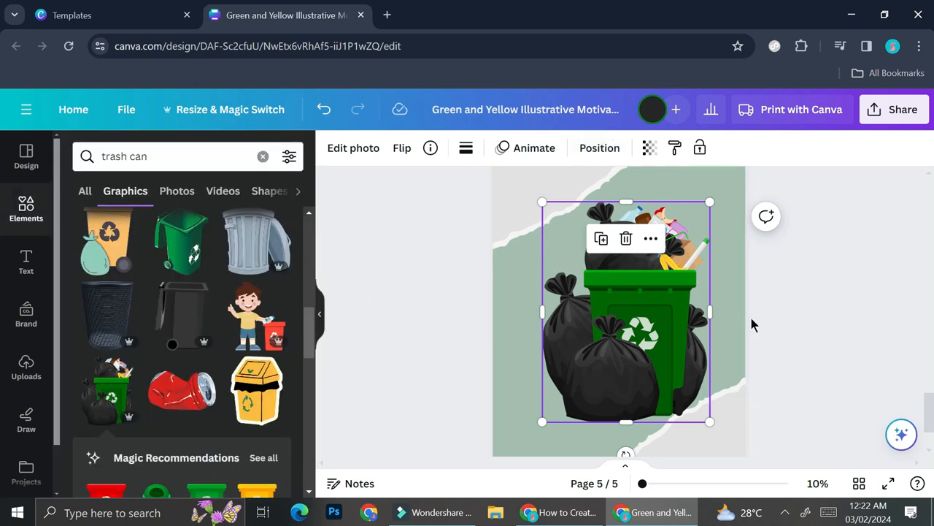
Shrink the trash can graphic to less than half the page width and place it in the upper-left part of page 5
scroll(751, 318, "down", 1)
scroll(751, 324, "down", 1)
scroll(751, 324, "up", 1)
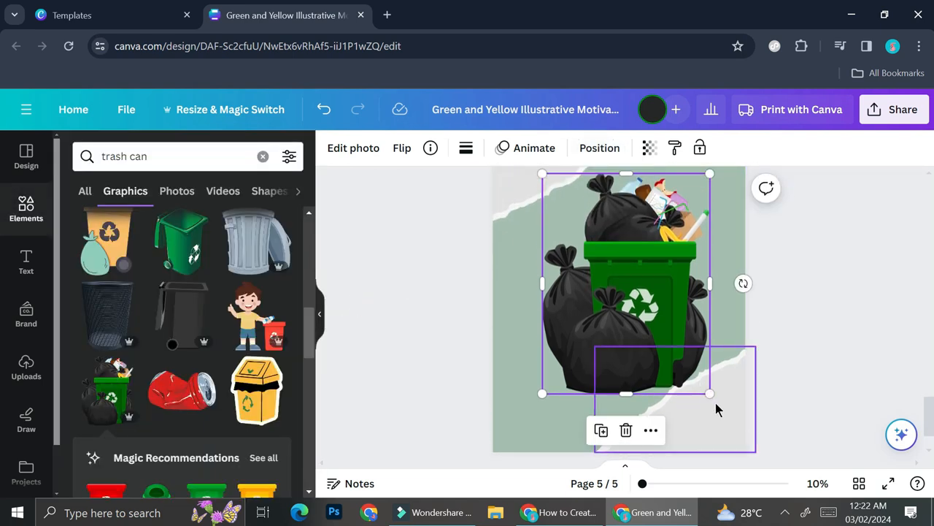
left_click_drag(711, 395, 636, 296)
left_click_drag(597, 229, 563, 244)
scroll(568, 222, "down", 1)
scroll(568, 222, "up", 1)
scroll(564, 235, "up", 1)
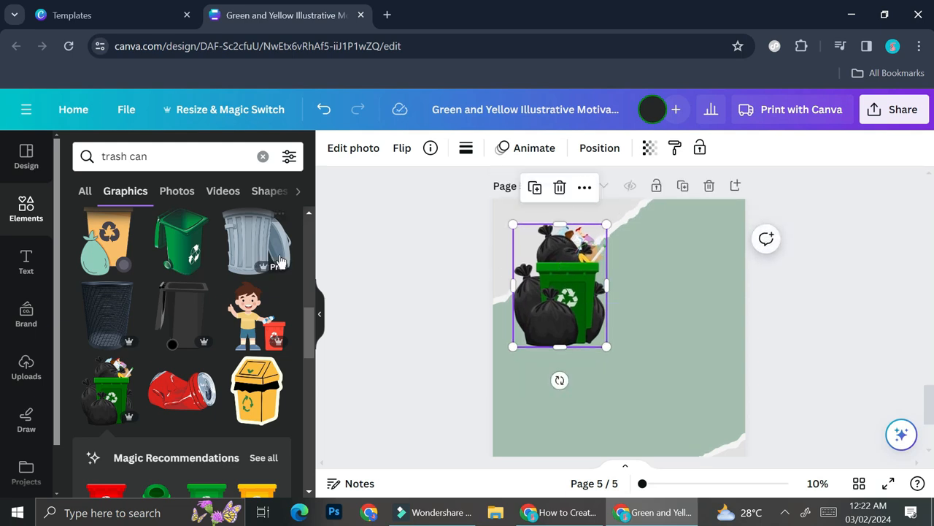
Replace the "trash can" search with a graphics search for "burning world"
left_click(263, 157)
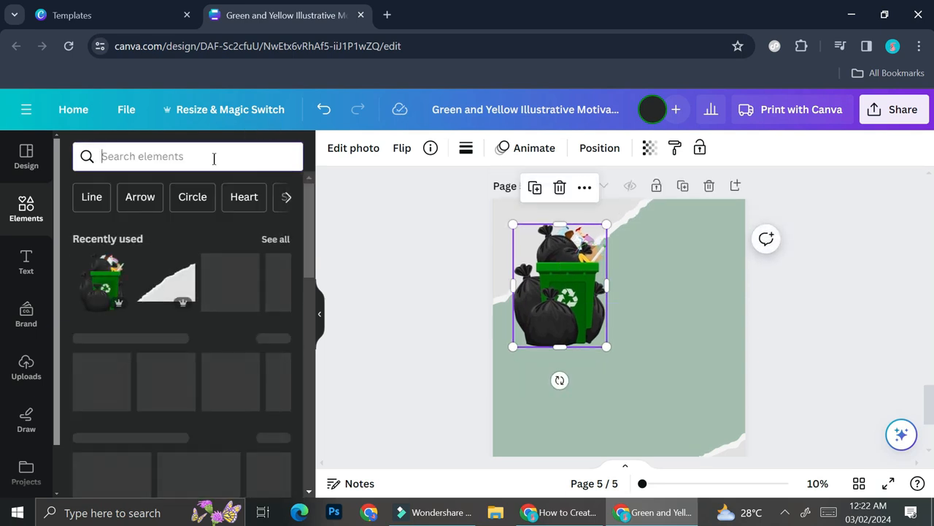
type("worl")
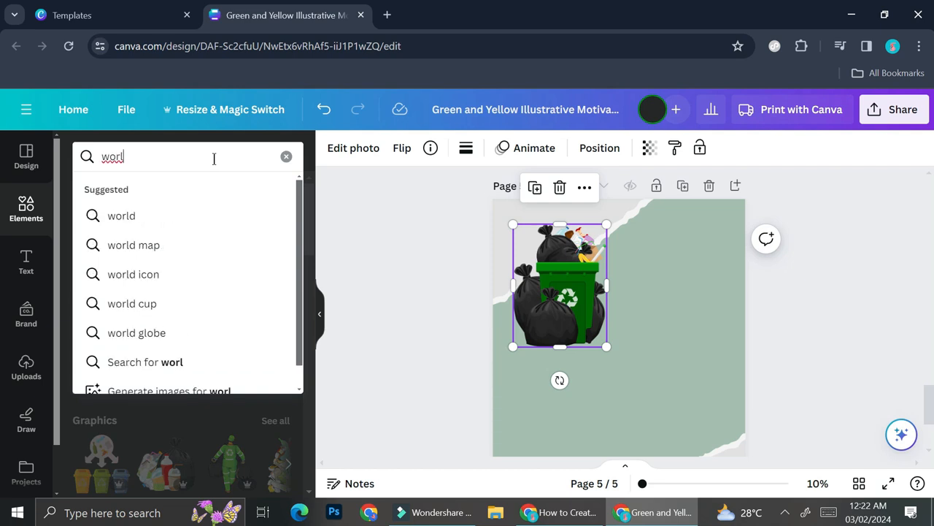
key("BackSpace")
key("BackSpace")
key("BackSpace")
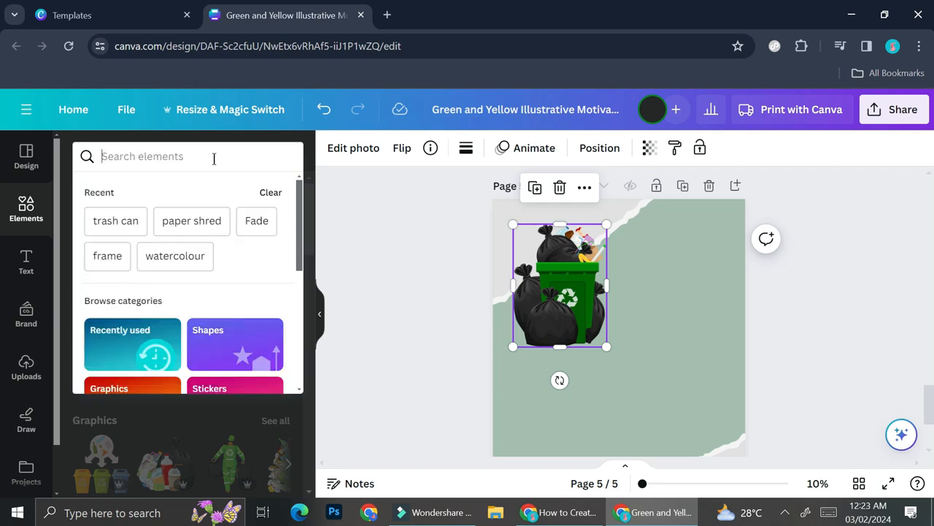
type("burning w")
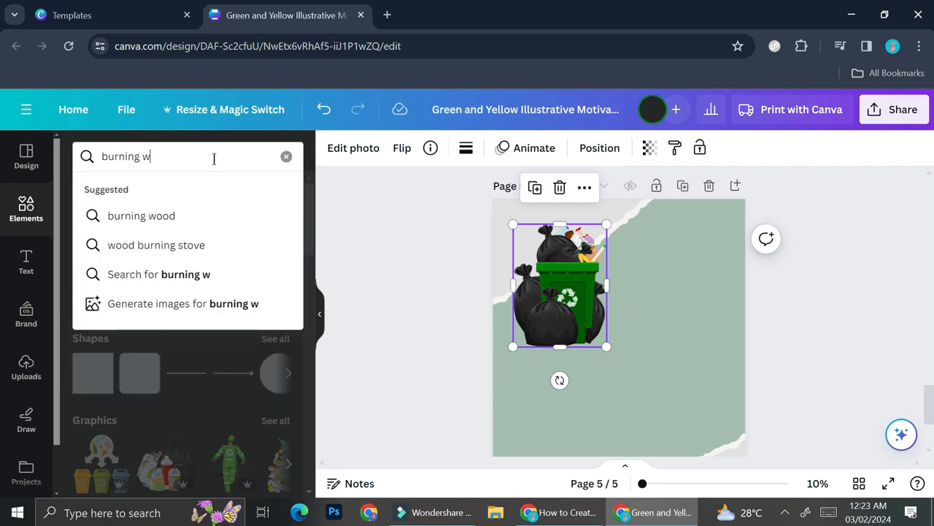
type("or;d")
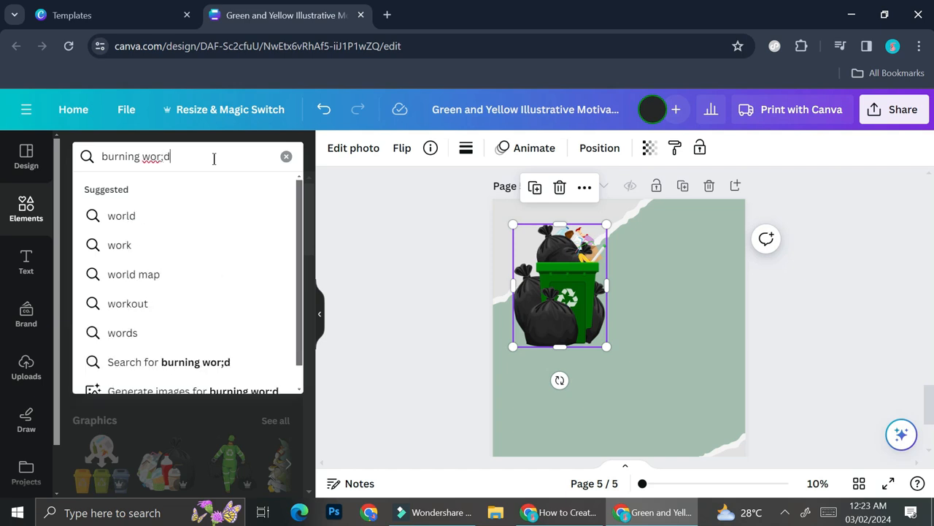
key("BackSpace")
key("BackSpace")
type("ld")
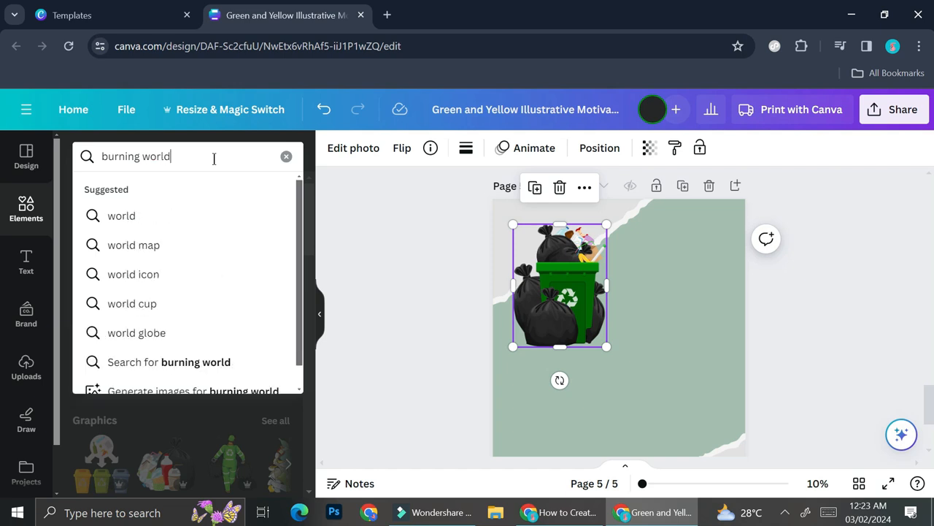
key("Return")
scroll(208, 409, "down", 3)
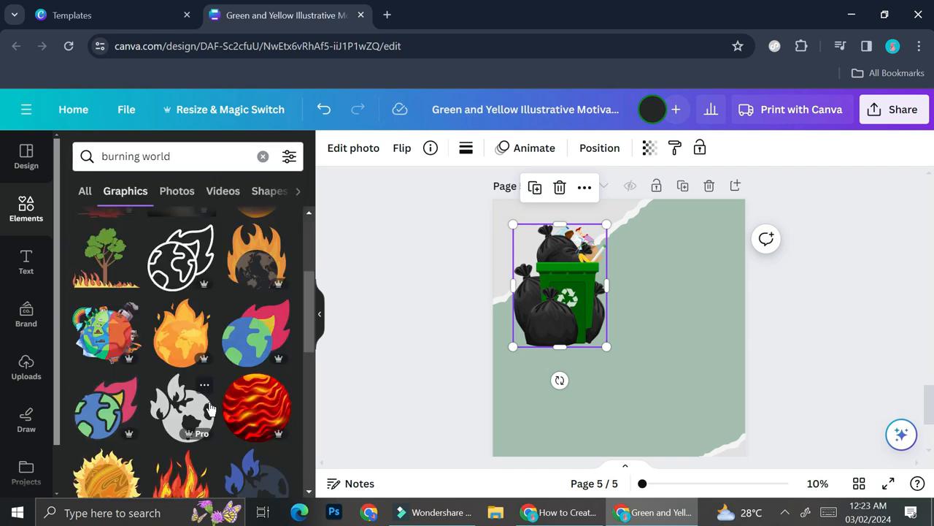
Add the half-green, half-red globe graphic and place it in the bottom-right part of page 5, over the torn paper
left_click(116, 358)
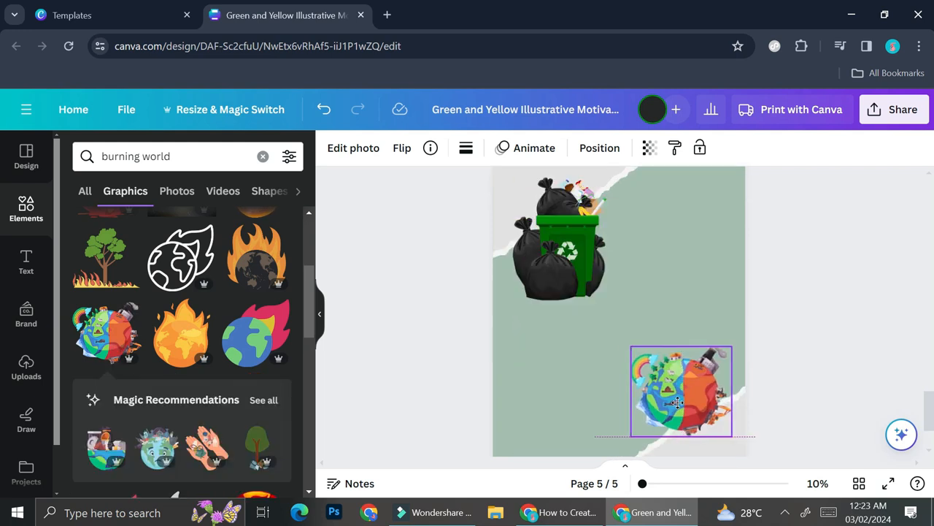
left_click_drag(677, 402, 673, 401)
scroll(673, 401, "down", 1)
left_click_drag(694, 357, 688, 375)
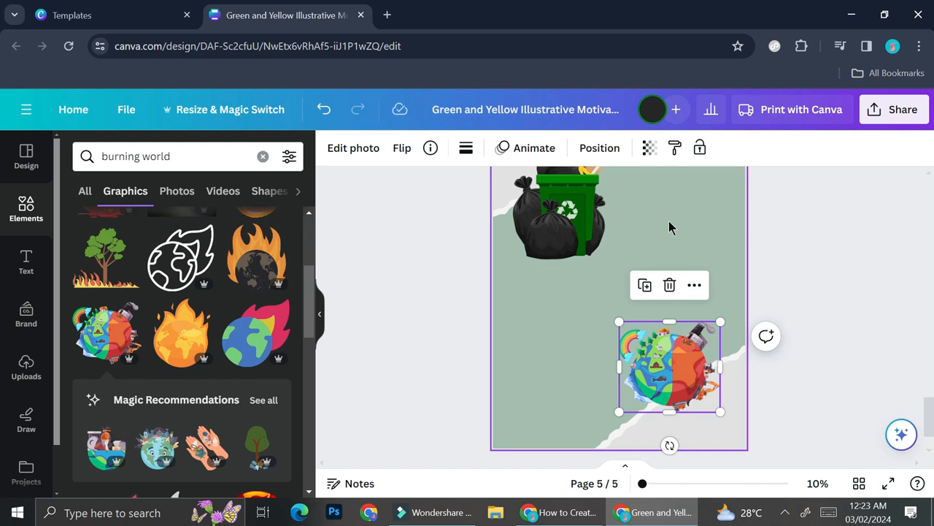
scroll(656, 241, "up", 1)
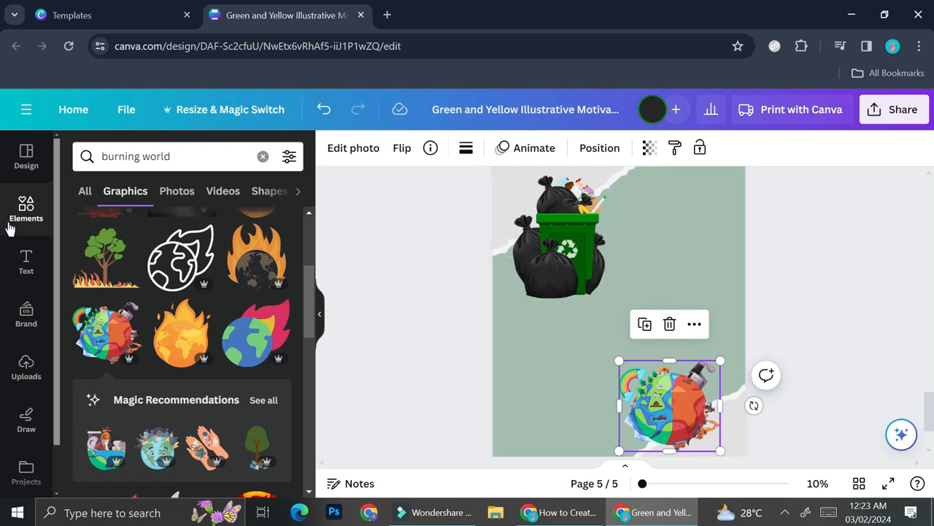
Search the elements for "ribbon" and add the slanted red ribbon banner with a folded tail to page 5
left_click(29, 212)
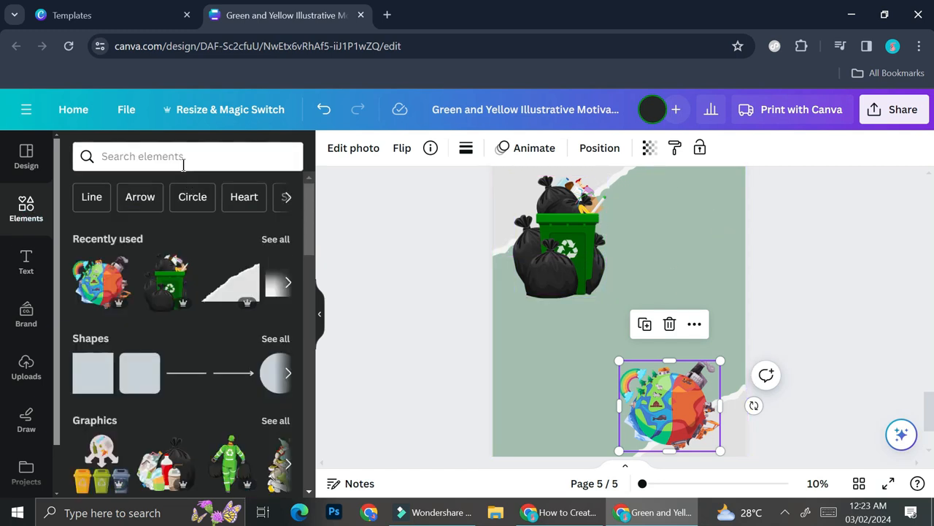
left_click(182, 153)
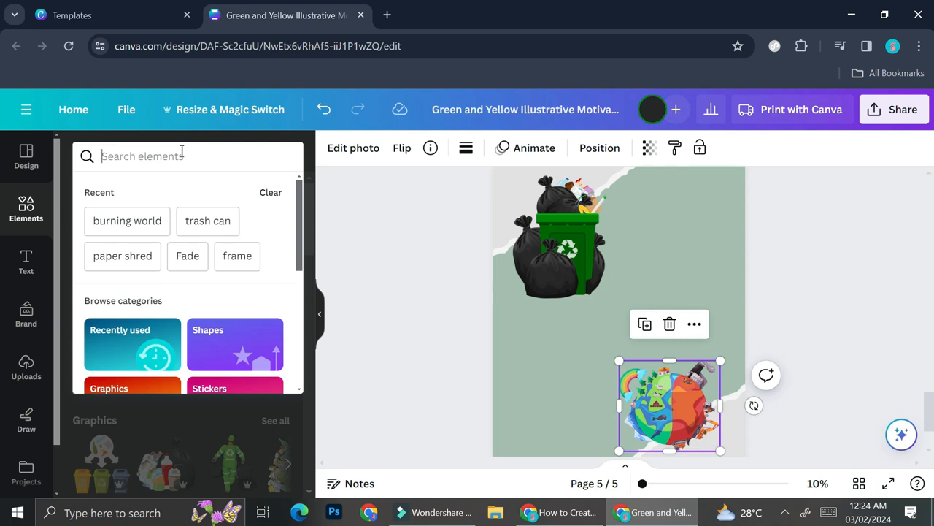
type("ribbon")
key("Return")
scroll(238, 328, "down", 5)
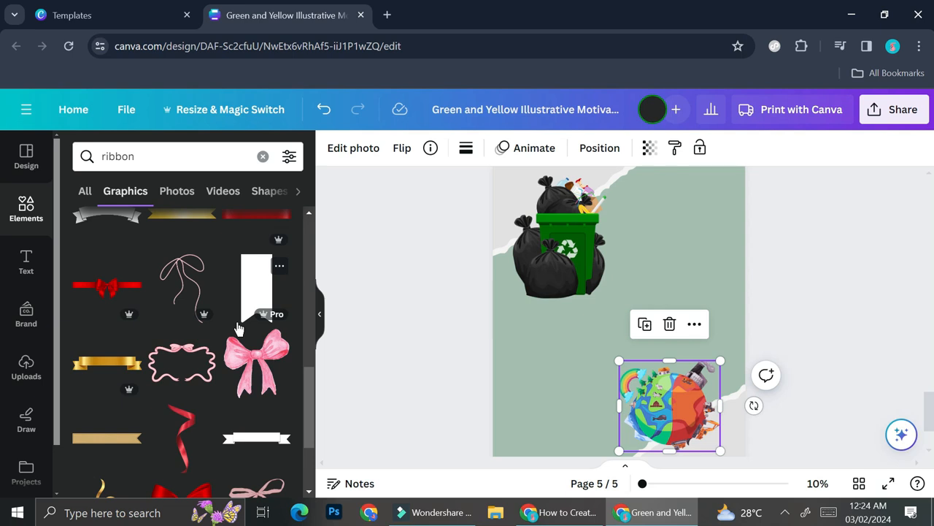
scroll(238, 329, "down", 3)
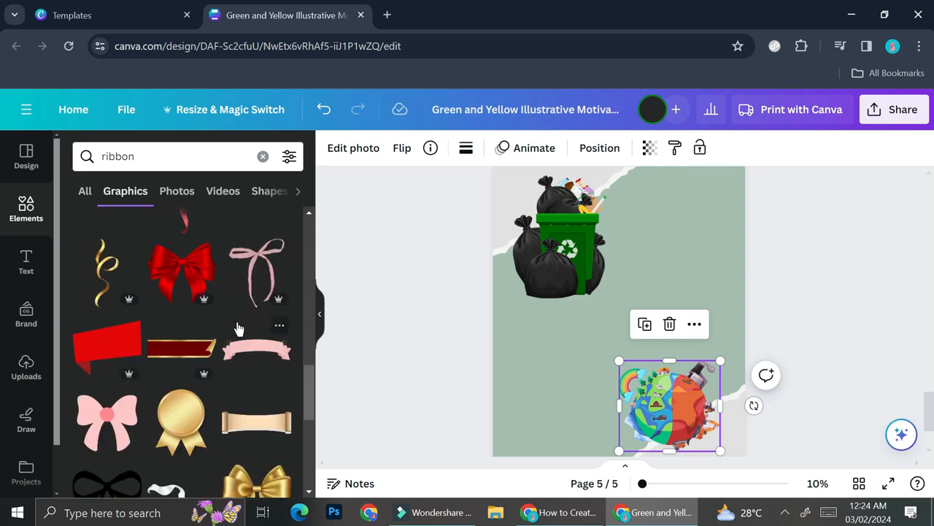
scroll(238, 329, "down", 2)
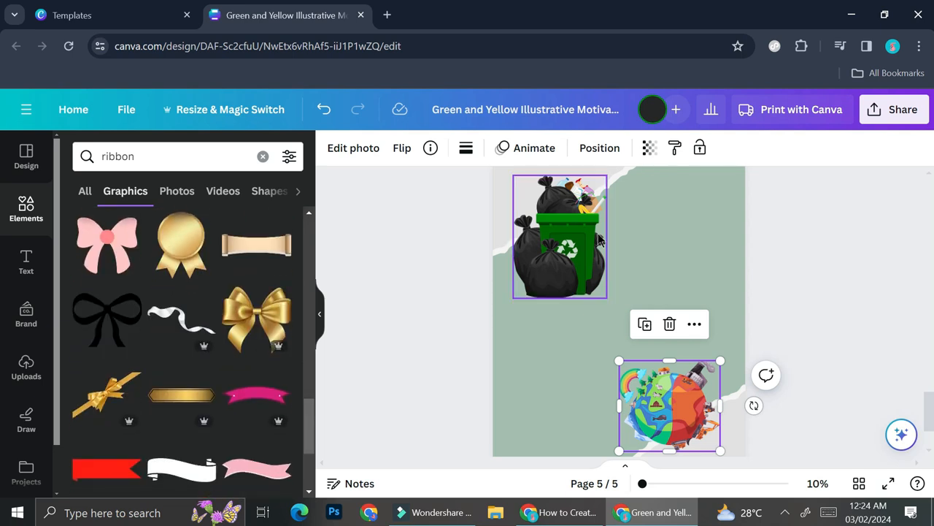
scroll(168, 401, "down", 2)
scroll(169, 400, "up", 4)
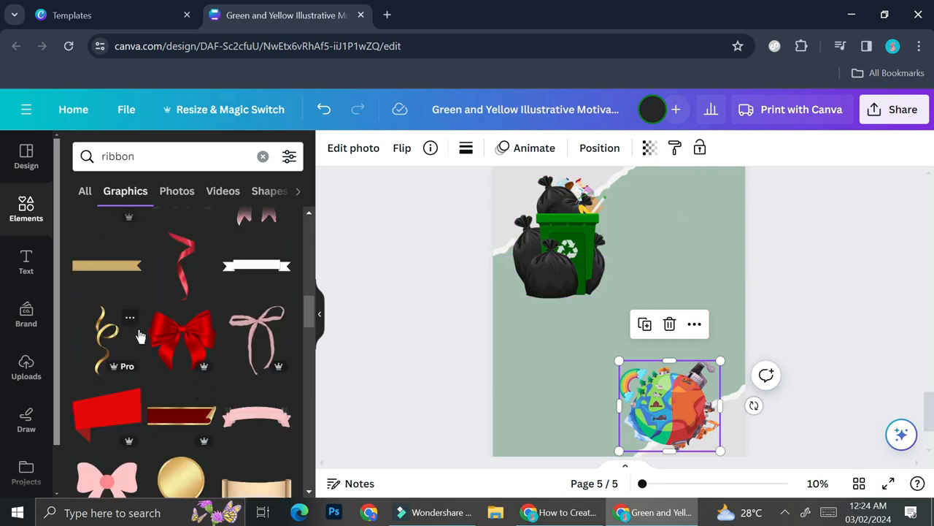
left_click(100, 413)
Place the red ribbon to the right of the trash can and enlarge it to about half the page width
left_click_drag(601, 319, 614, 245)
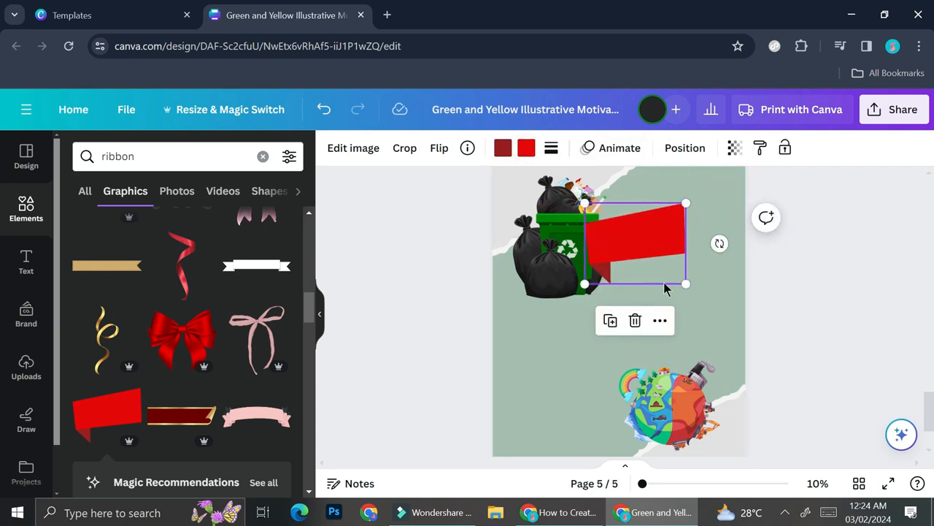
left_click_drag(685, 202, 709, 185)
left_click_drag(655, 231, 663, 233)
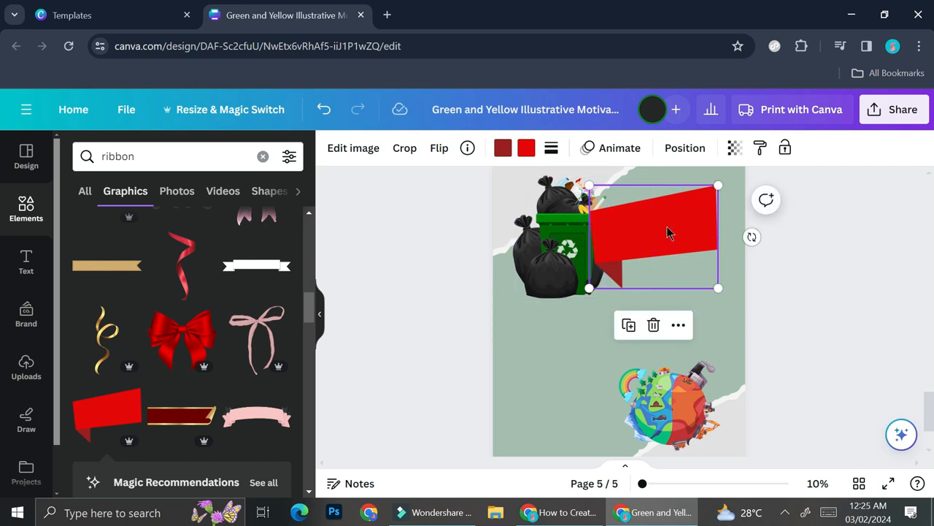
Send the red ribbon backward one layer so it tucks behind the trash can, and deselect it
left_click(678, 324)
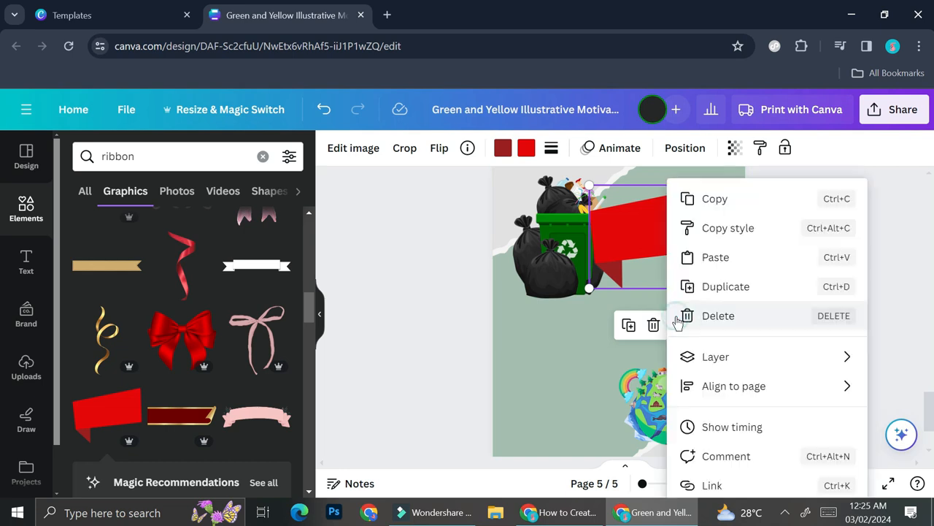
mouse_move(717, 365)
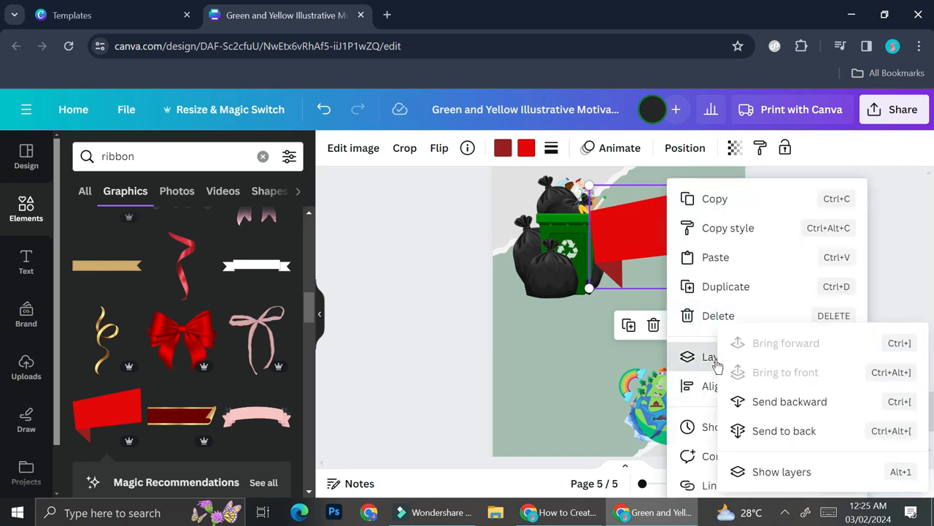
left_click(774, 402)
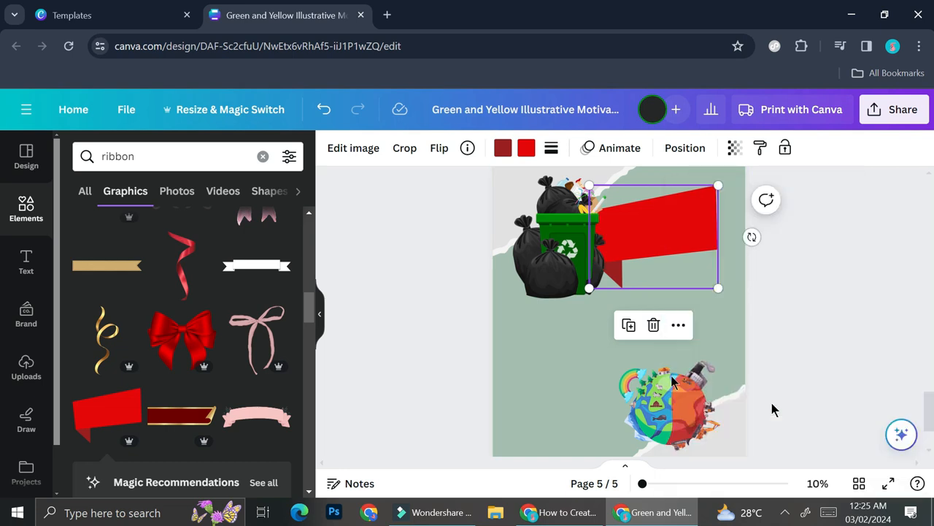
left_click(605, 360)
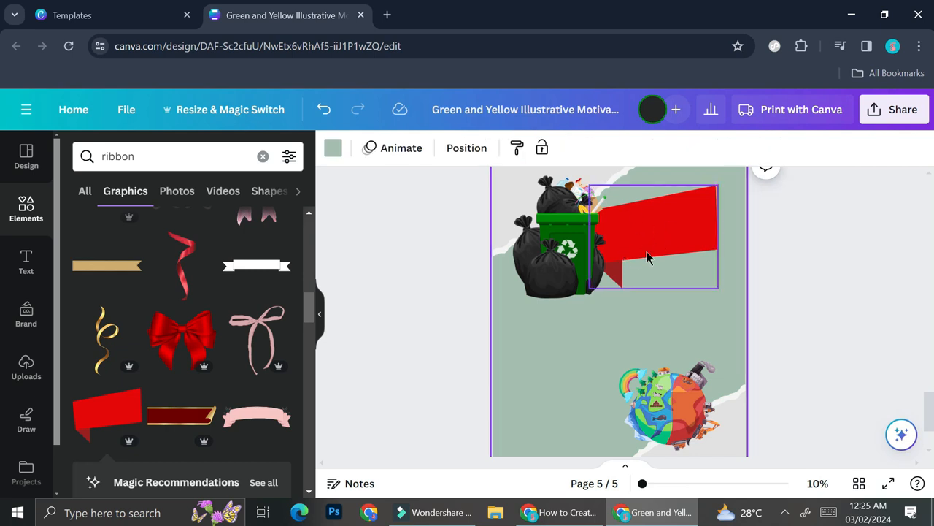
Place a copy of the red ribbon, turned upside down, in the lower-left part of the page behind the globe
left_click_drag(647, 257, 597, 403)
left_click(740, 299)
Add the yellow neon "SHINE SHINE SHINE" text combination to page 5
left_click(29, 267)
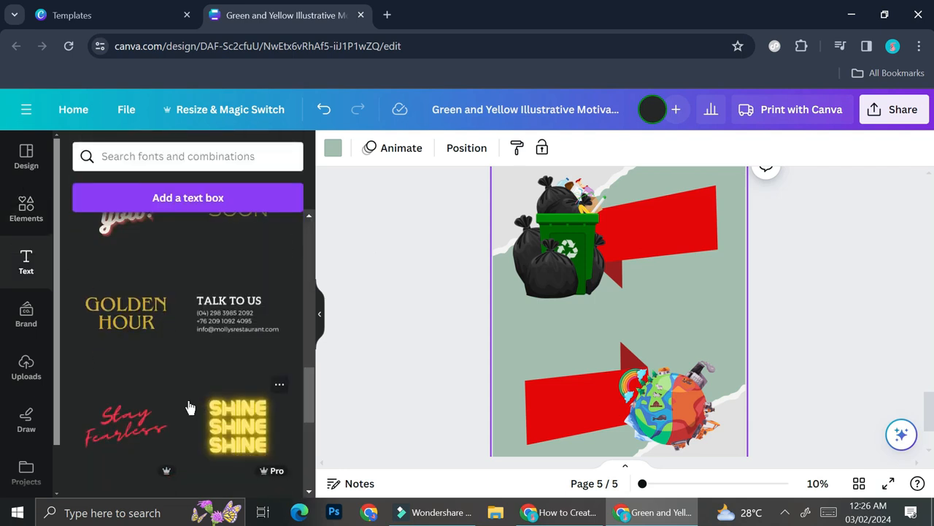
scroll(187, 407, "down", 3)
scroll(188, 406, "up", 1)
left_click(234, 358)
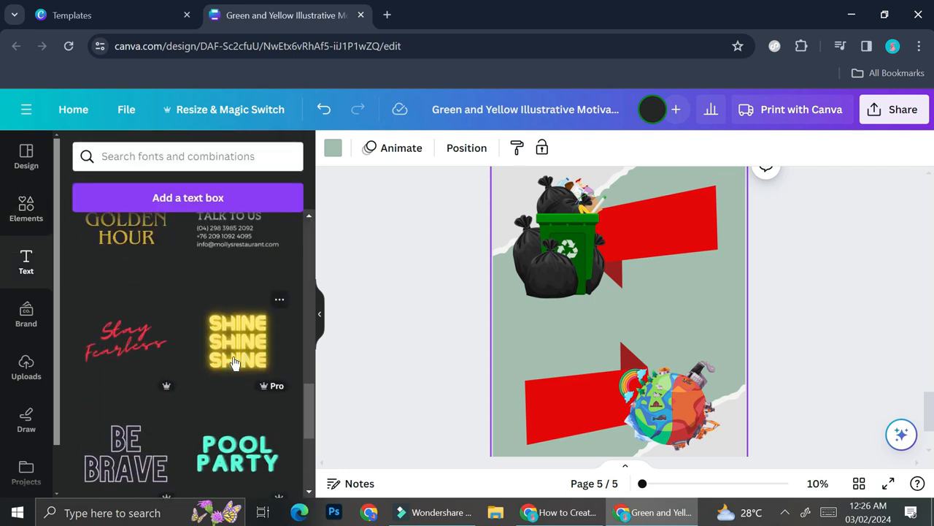
left_click(613, 312)
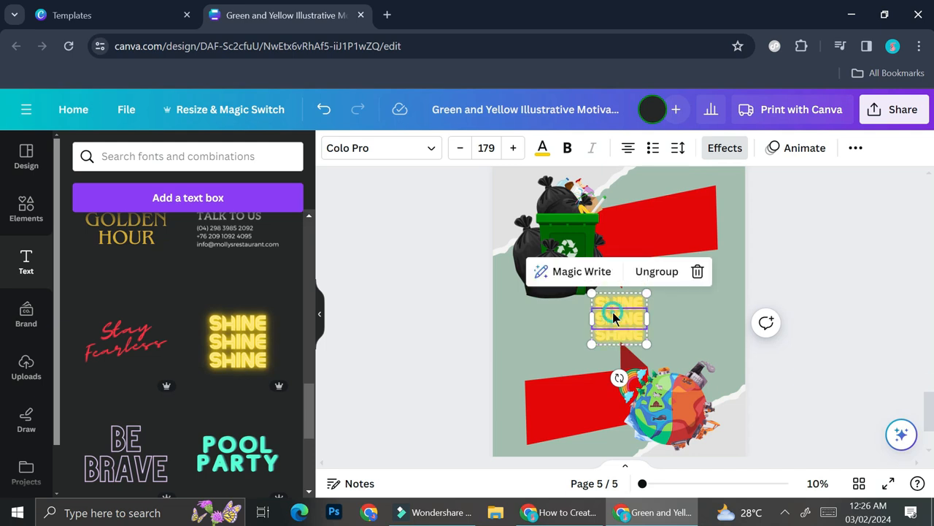
Ungroup the SHINE text to delete its bottom line, and move the middle line onto the lower red ribbon
left_click(655, 283)
left_click(631, 339)
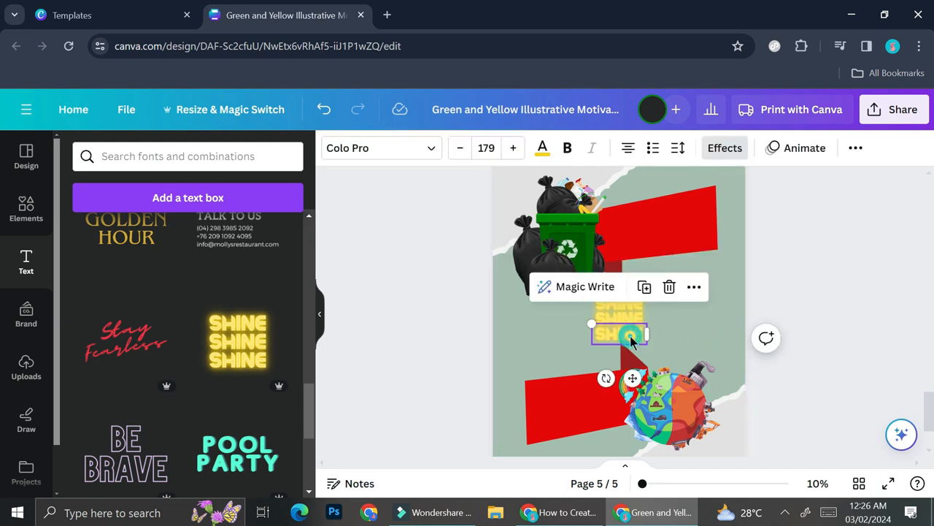
key("Delete")
left_click_drag(632, 326, 597, 406)
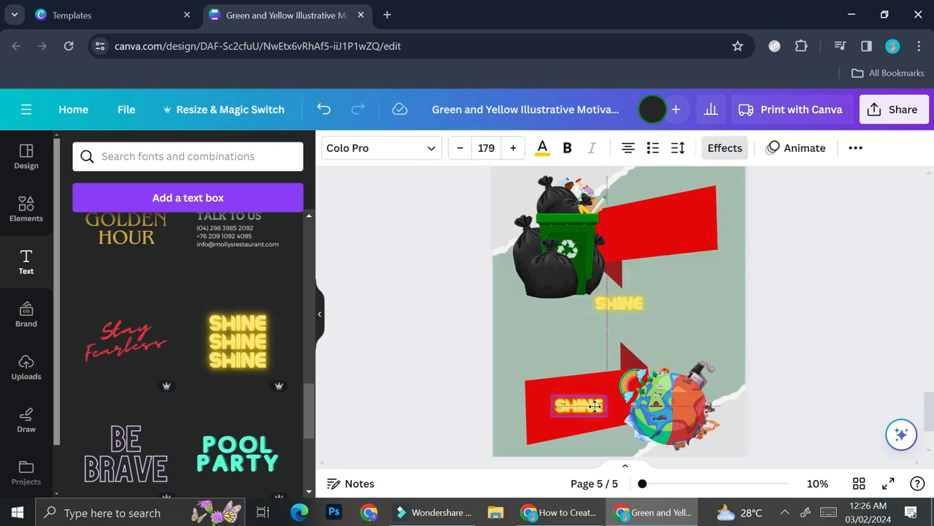
Place the remaining "SHINE" text on the upper red ribbon, reworded as "REDUCE YOUR WASTE" and tilted and scaled down to fit the ribbon
left_click_drag(619, 303, 654, 229)
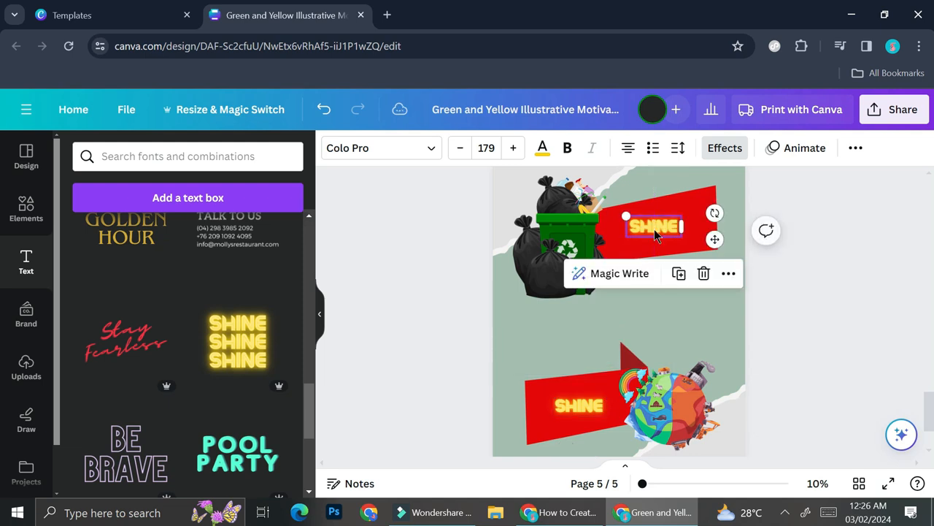
double_click(654, 228)
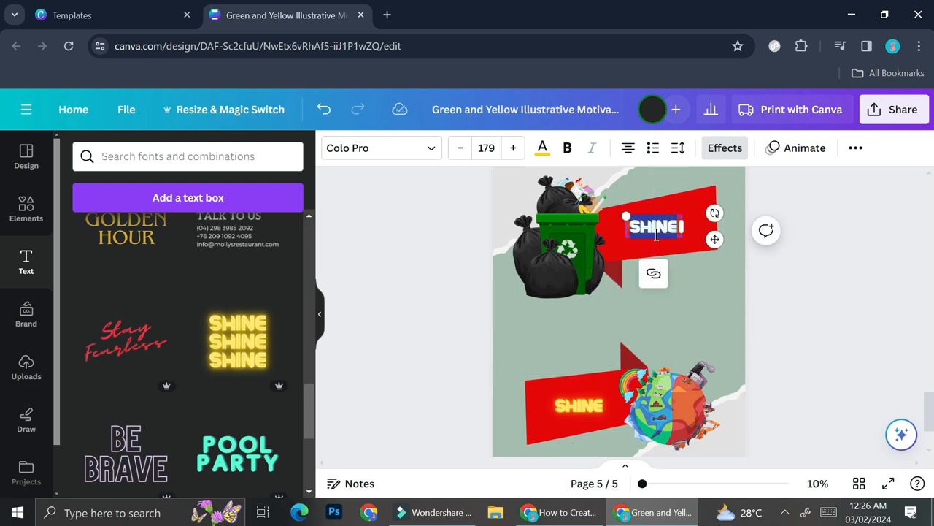
type("REDUCE YOUR WASTE")
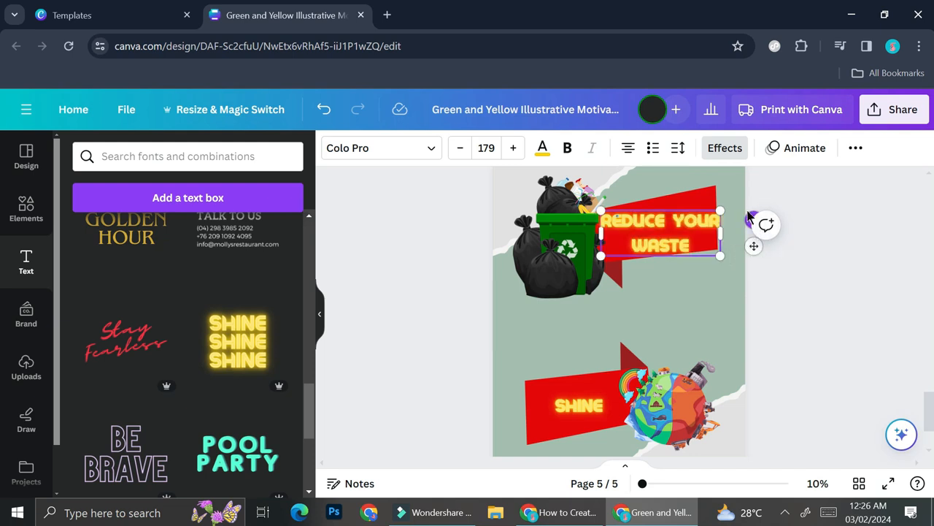
mouse_move(749, 217)
left_mouse_down()
mouse_move(742, 195)
mouse_move(747, 209)
left_mouse_up()
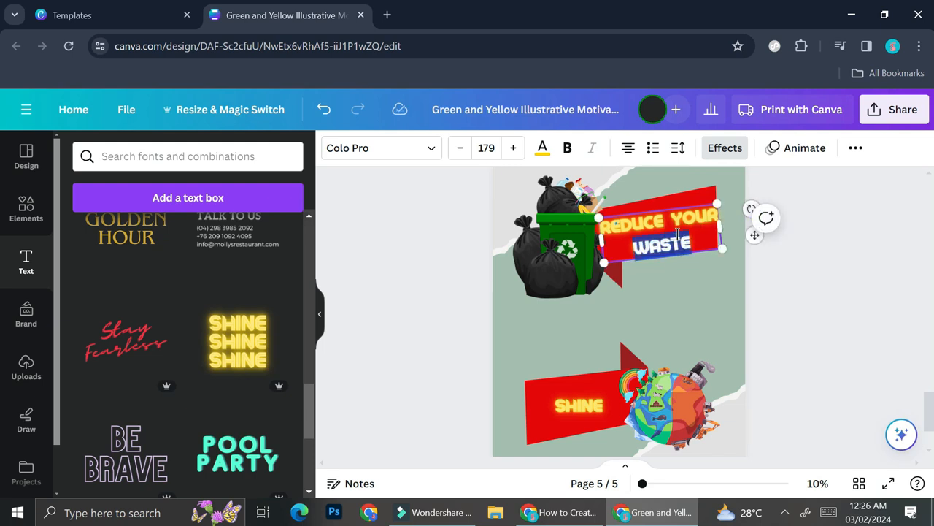
left_click_drag(725, 247, 738, 223)
Change the lower ribbon's "SHINE" text to "SAVE THE EARTH", tilted and sized to follow the ribbon, and deselect it
left_click(588, 411)
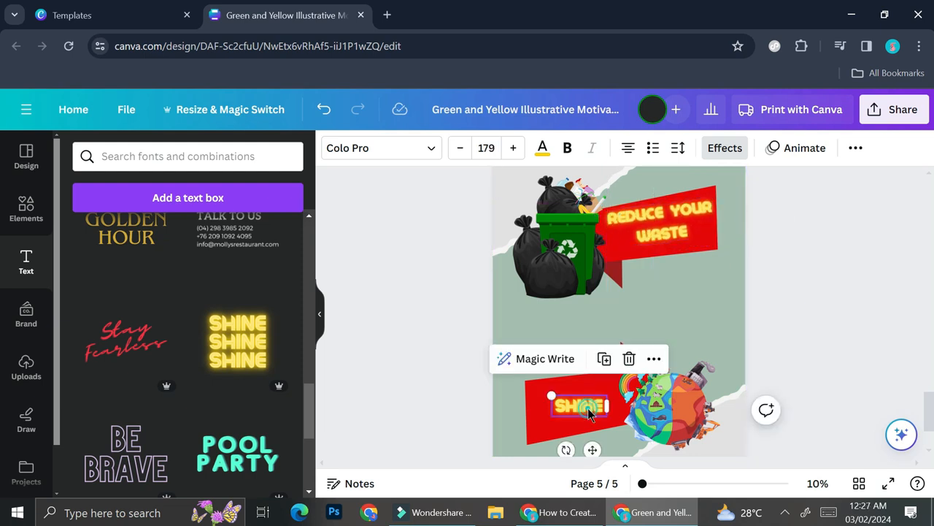
double_click(588, 409)
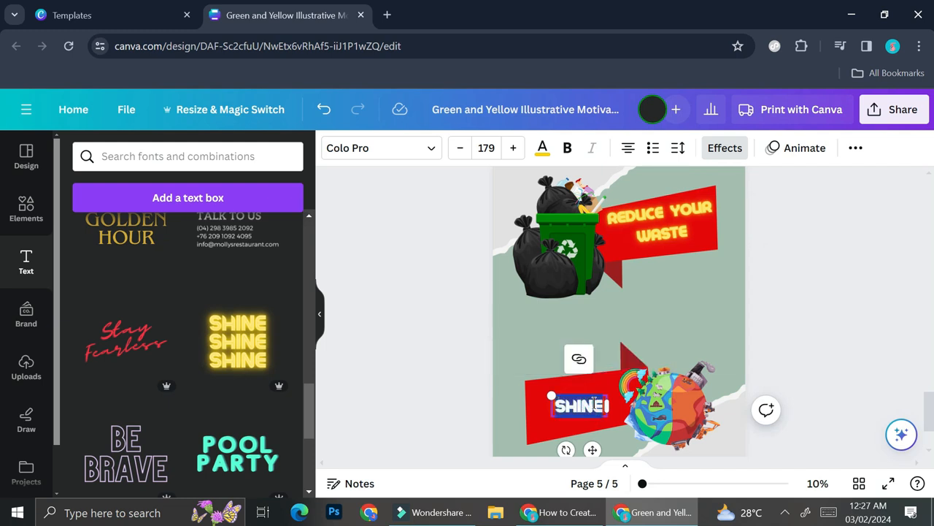
type("SAVE ITHE EARTH")
left_click(683, 305)
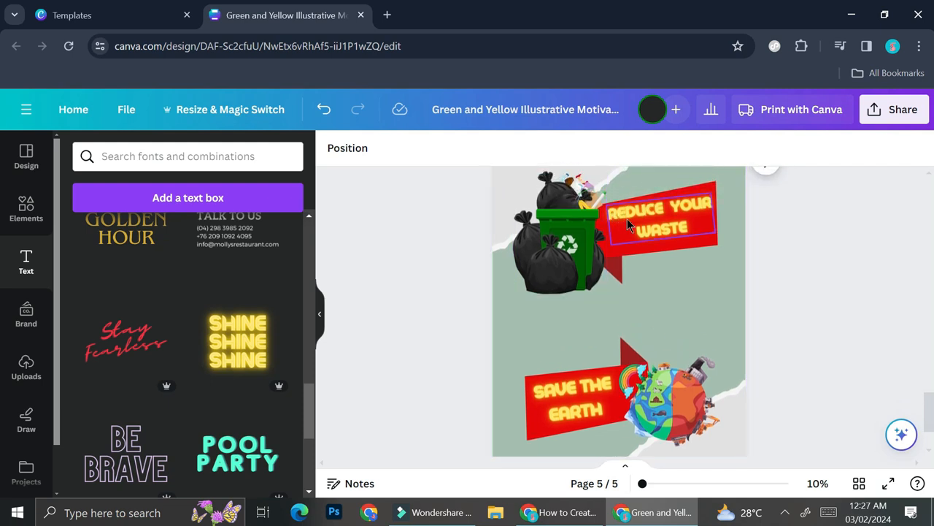
Enlarge the trash can and the burning globe, shifting each so it overlaps the end of its red ribbon
left_click(590, 266)
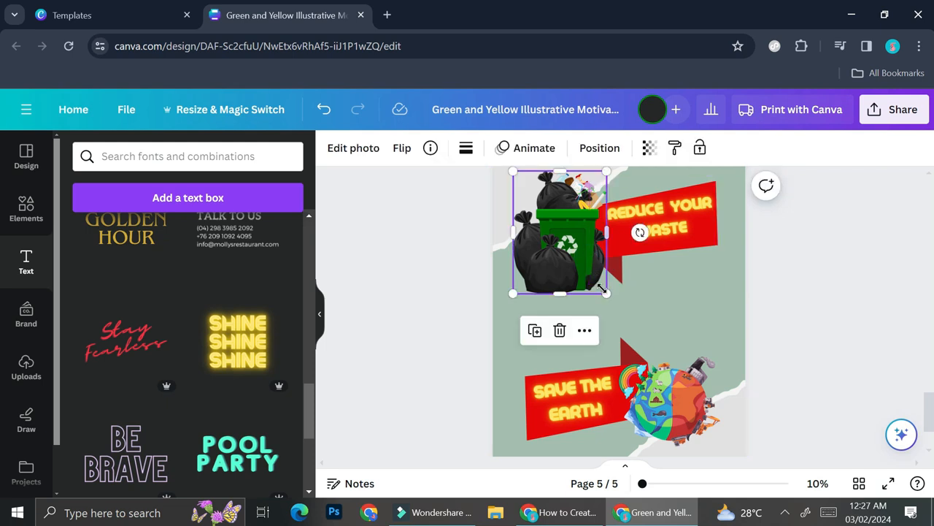
left_click_drag(603, 291, 625, 318)
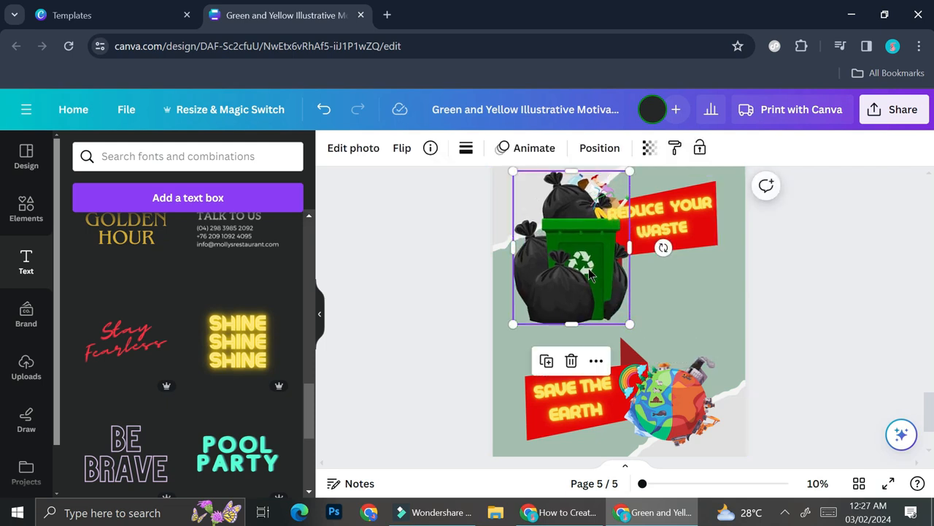
scroll(680, 368, "up", 1)
scroll(681, 369, "down", 1)
left_click(668, 409)
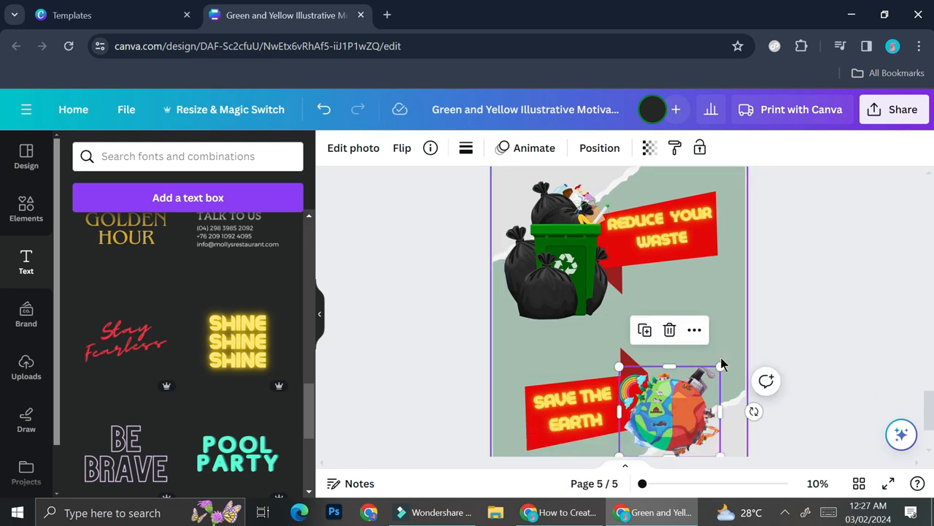
left_click_drag(719, 363, 739, 336)
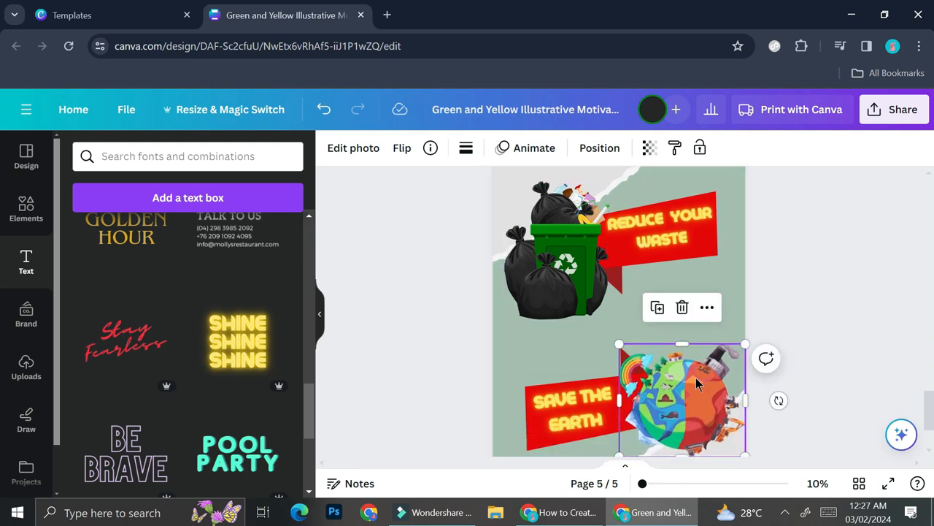
left_click_drag(697, 377, 683, 365)
Search the elements for "sky" and browse the matching photos for a possible background
left_click(26, 209)
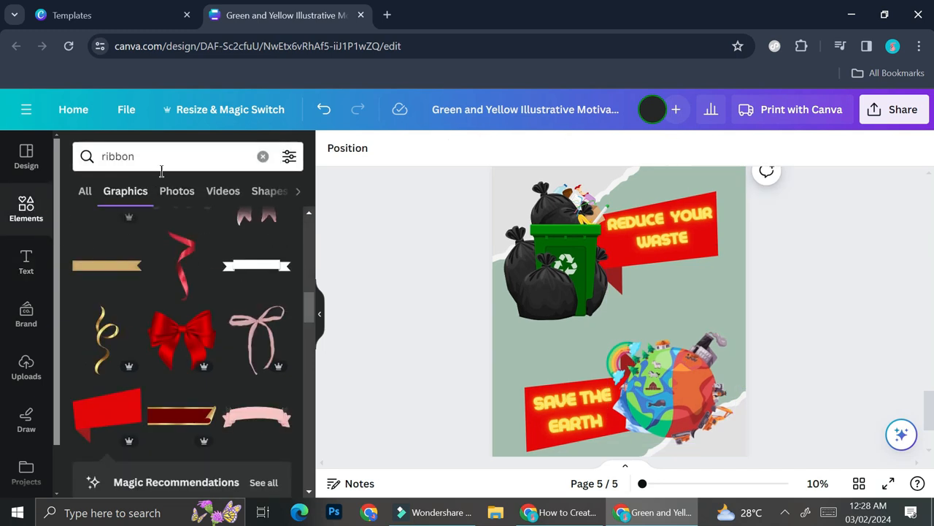
left_click(84, 192)
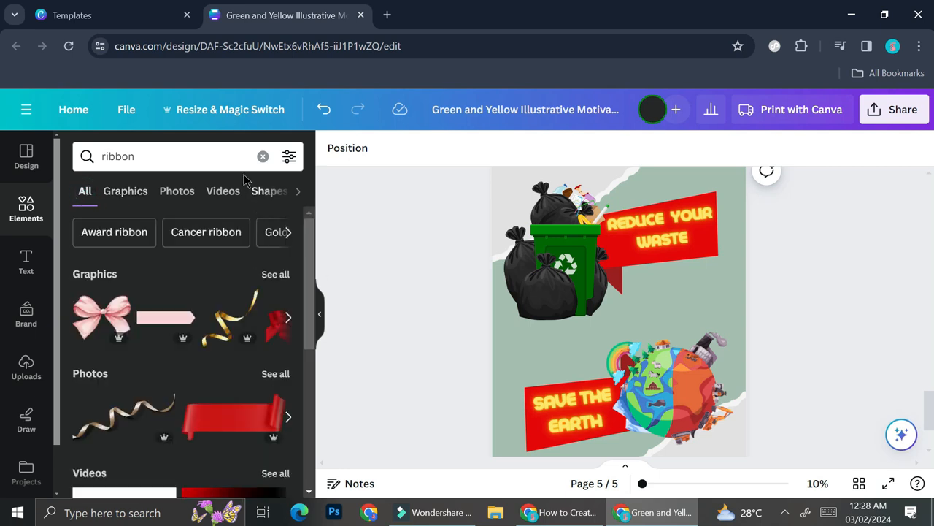
left_click(223, 157)
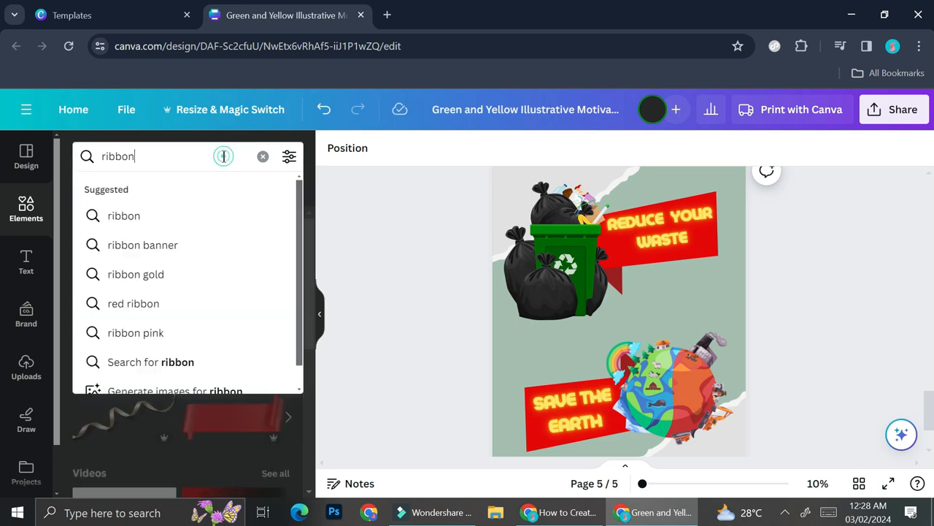
left_click(351, 248)
left_click(161, 146)
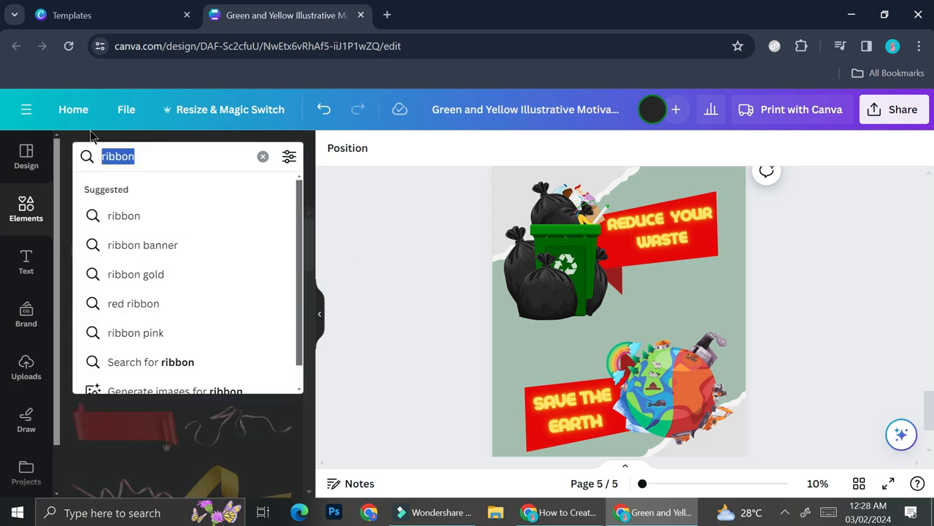
type("sky")
key("Return")
left_click(188, 194)
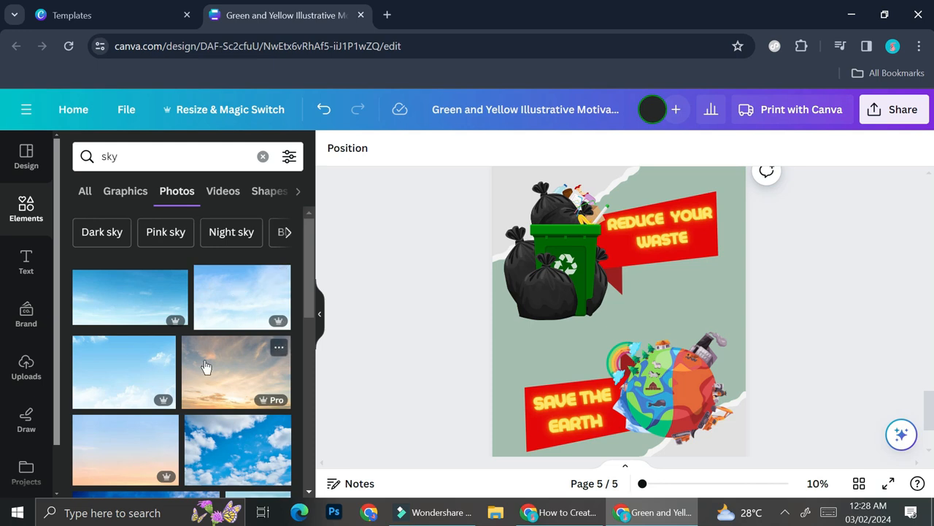
scroll(206, 368, "down", 3)
scroll(206, 367, "up", 3)
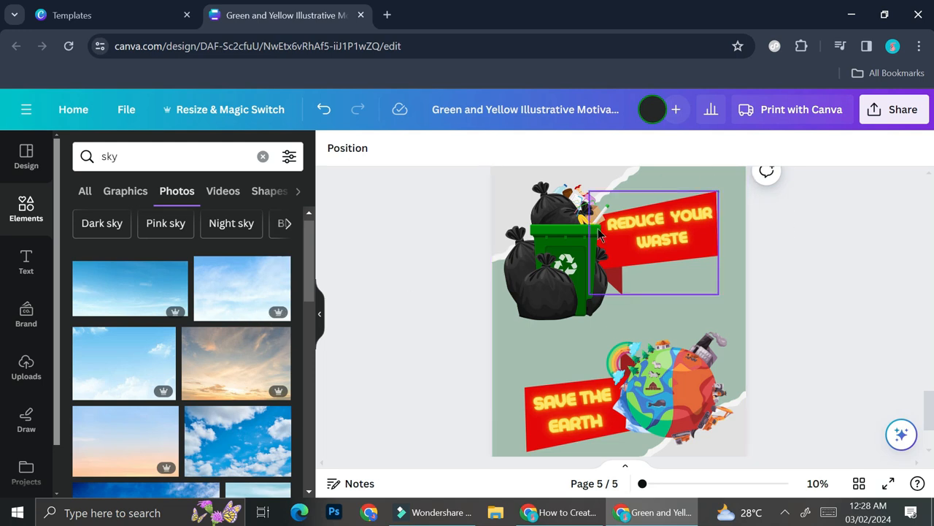
Search the graphics for "rubbish" and add a litter pile below the upper ribbon and a crushed red can at the lower ribbon's upper corner
left_click(150, 156)
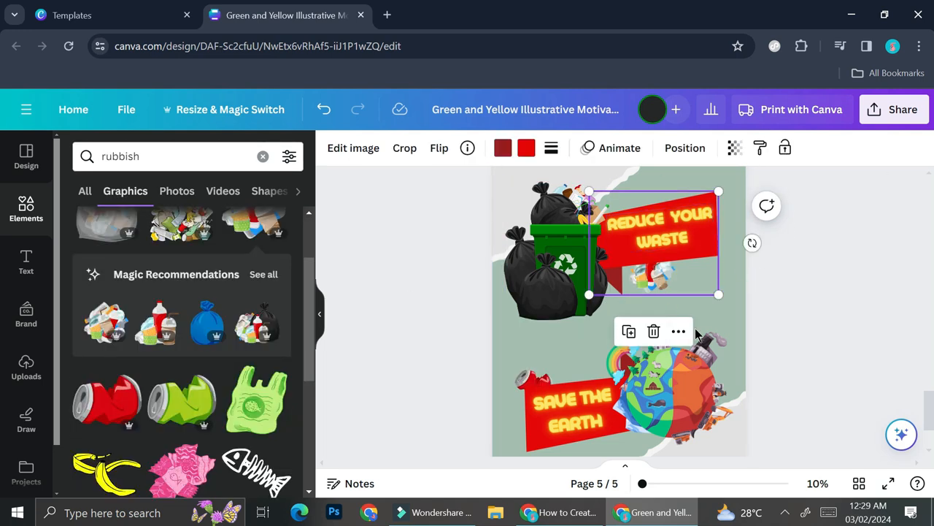
left_click(707, 326)
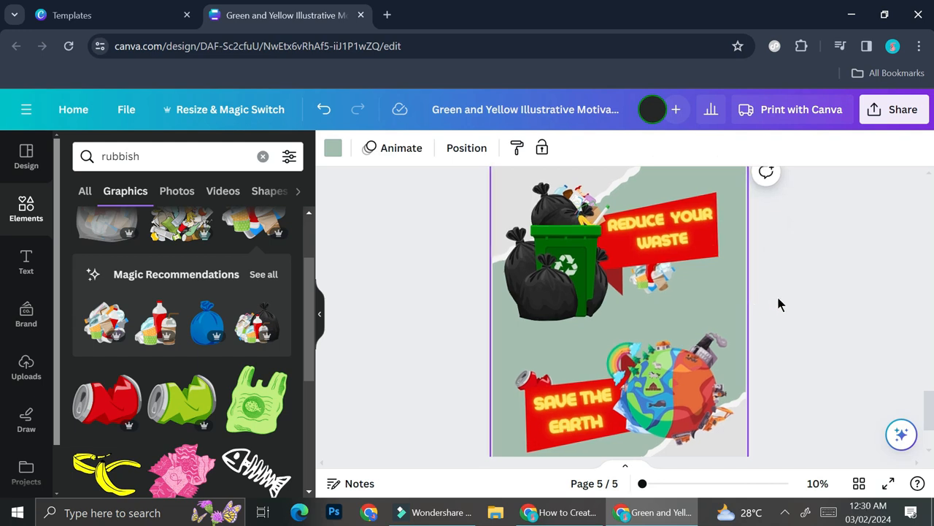
scroll(778, 304, "up", 1)
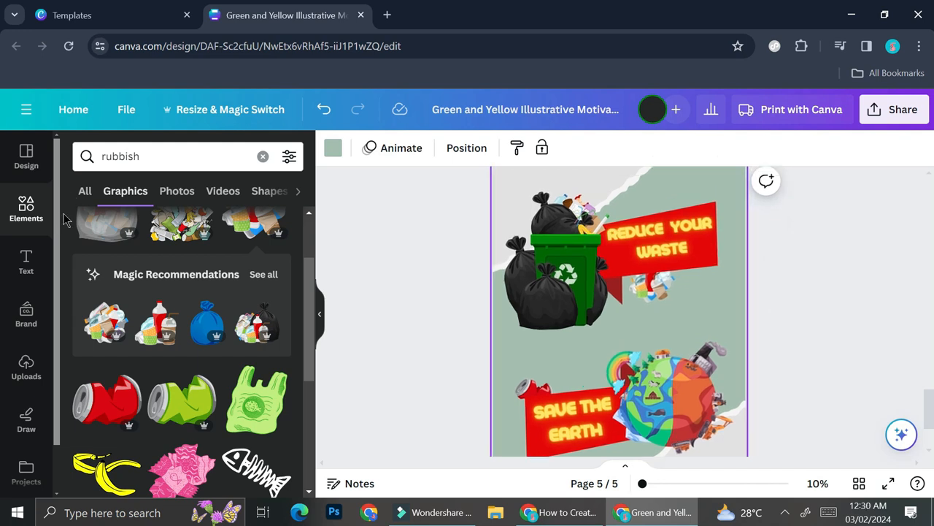
Look through the elements, text styles and uploads, and browse the available poster templates
left_click(27, 208)
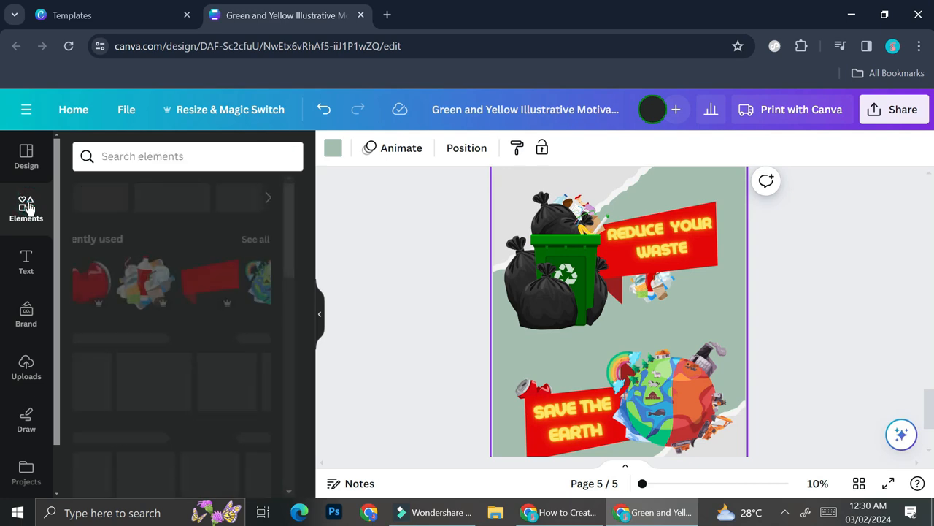
left_click(26, 259)
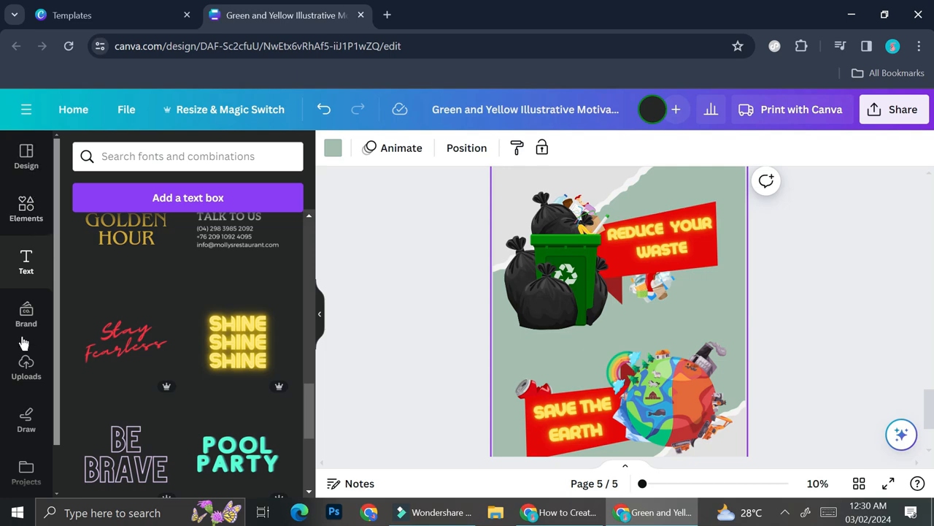
left_click(25, 366)
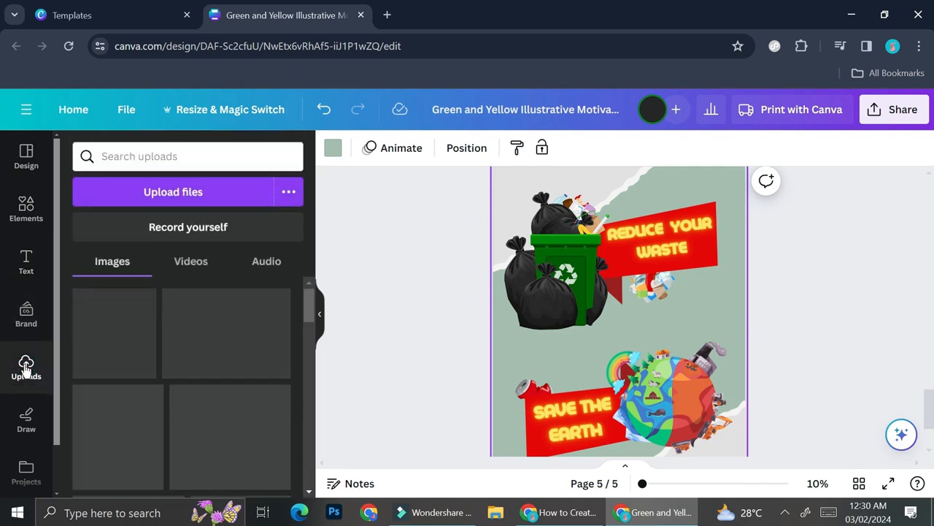
left_click(33, 167)
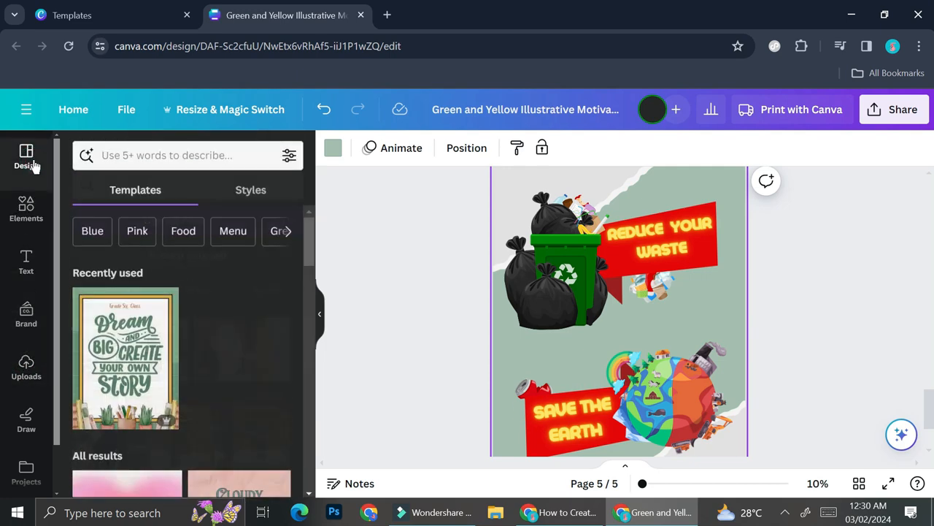
scroll(235, 408, "down", 5)
scroll(235, 408, "down", 3)
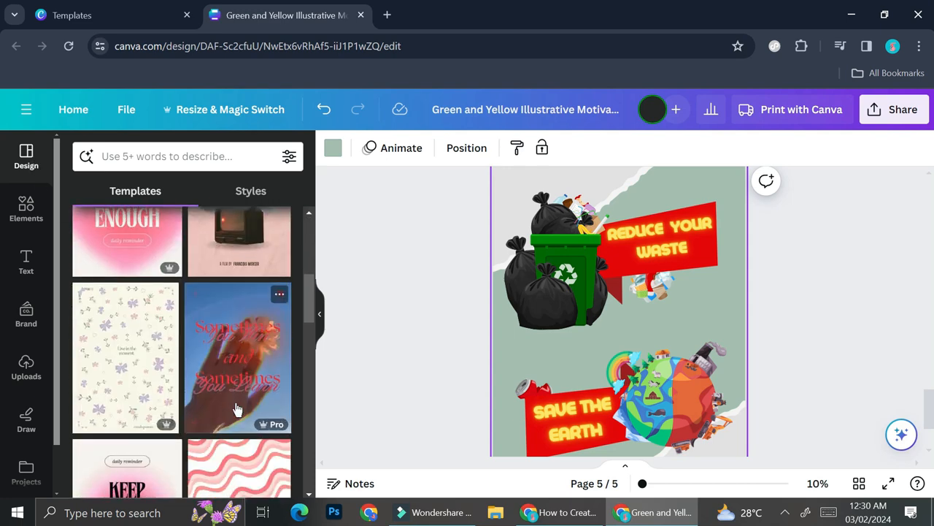
scroll(235, 408, "down", 2)
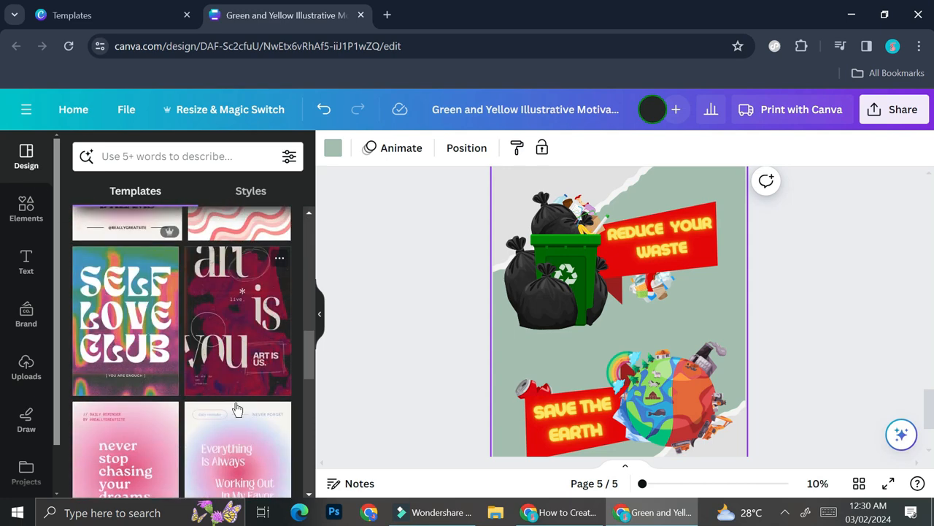
scroll(237, 409, "down", 2)
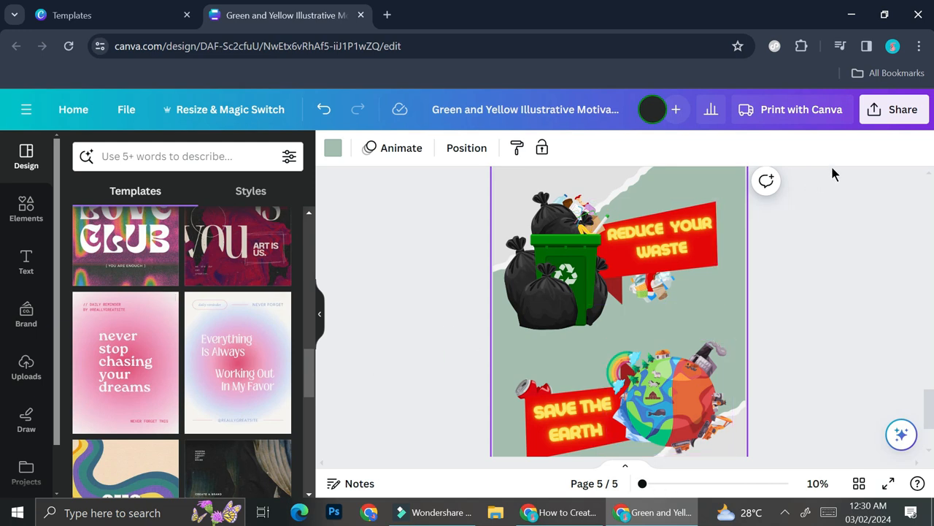
Review the design's download settings, including file type, size and page selection, and close them
left_click(882, 117)
scroll(738, 317, "down", 3)
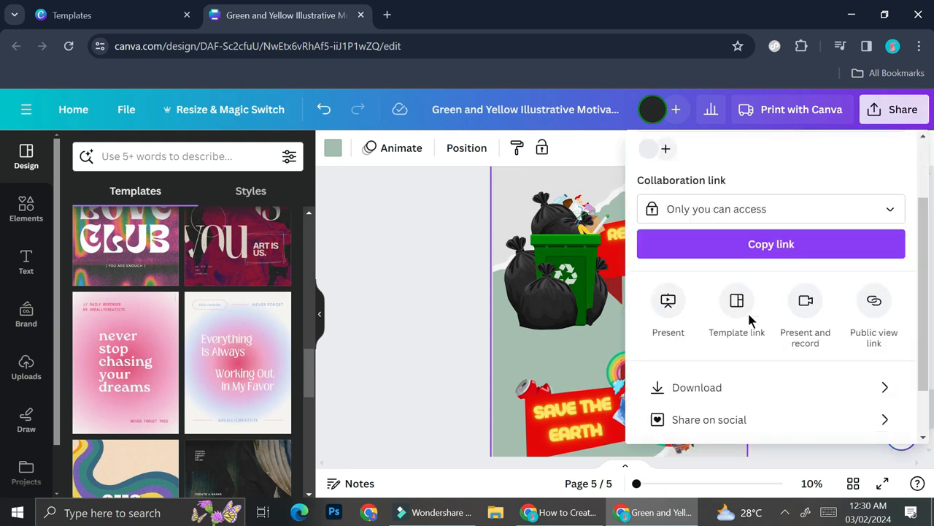
left_click(706, 328)
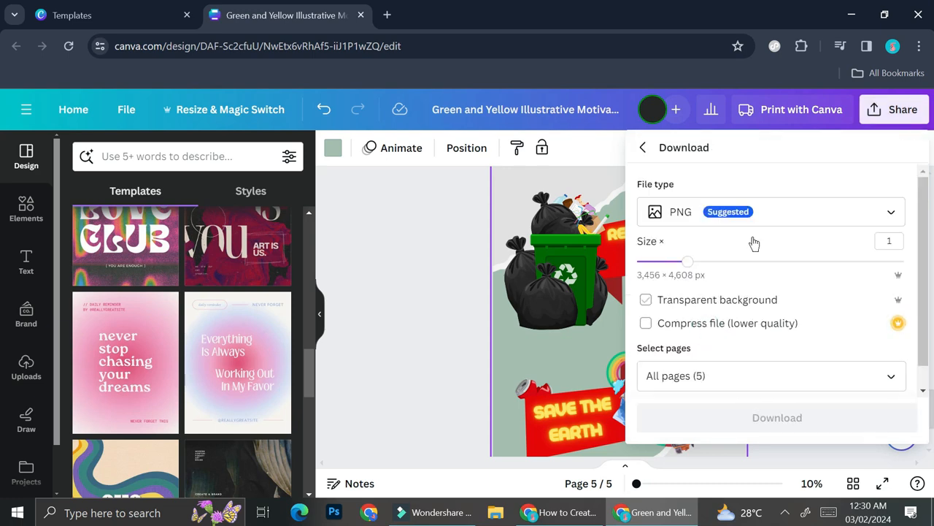
left_click(426, 284)
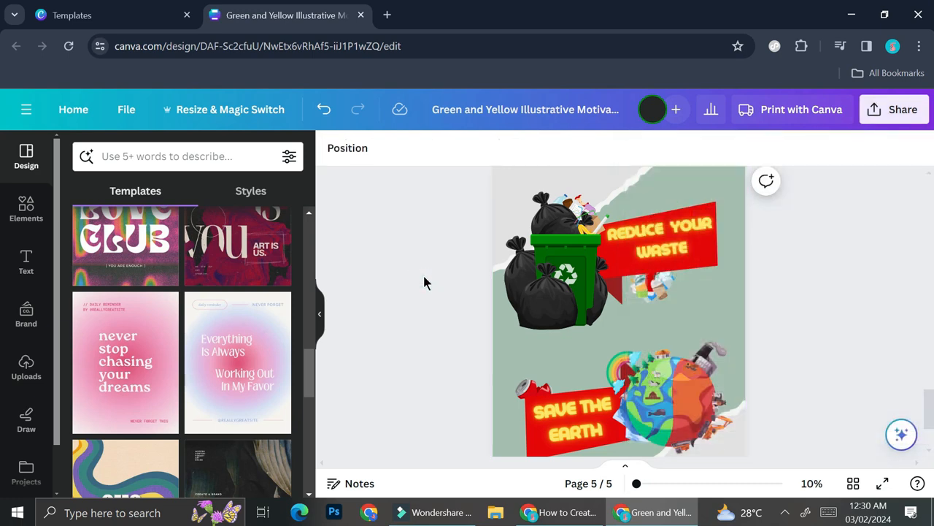
scroll(572, 314, "down", 1)
scroll(572, 315, "up", 1)
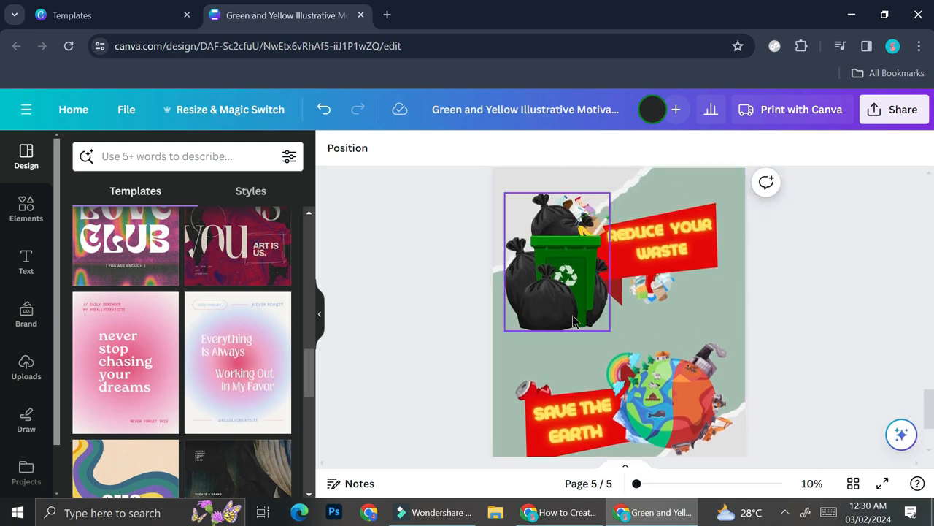